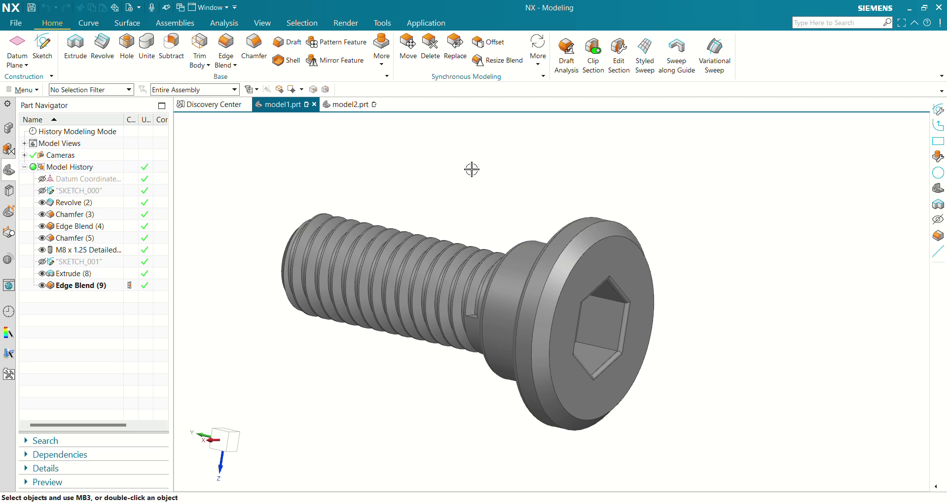
# Orbit the finished screw to inspect its hex socket head and threaded shank
pyautogui.moveTo(434, 289); pyautogui.dragTo(430, 283, button='middle')
pyautogui.moveTo(404, 230)
pyautogui.mouseDown(button='middle')
pyautogui.moveTo(427, 233)
pyautogui.moveTo(416, 231)
pyautogui.mouseUp(button='middle')
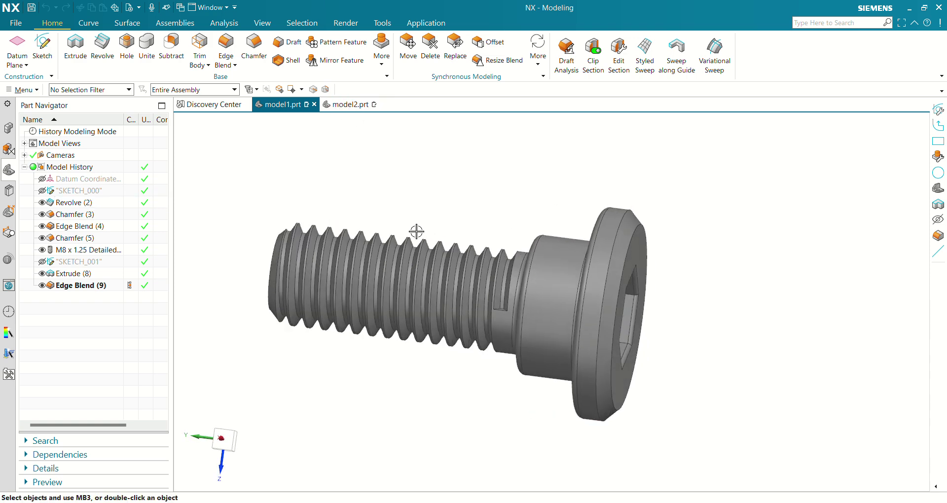
pyautogui.moveTo(440, 285); pyautogui.dragTo(462, 258, button='middle')
pyautogui.moveTo(511, 340); pyautogui.dragTo(302, 341, button='middle')
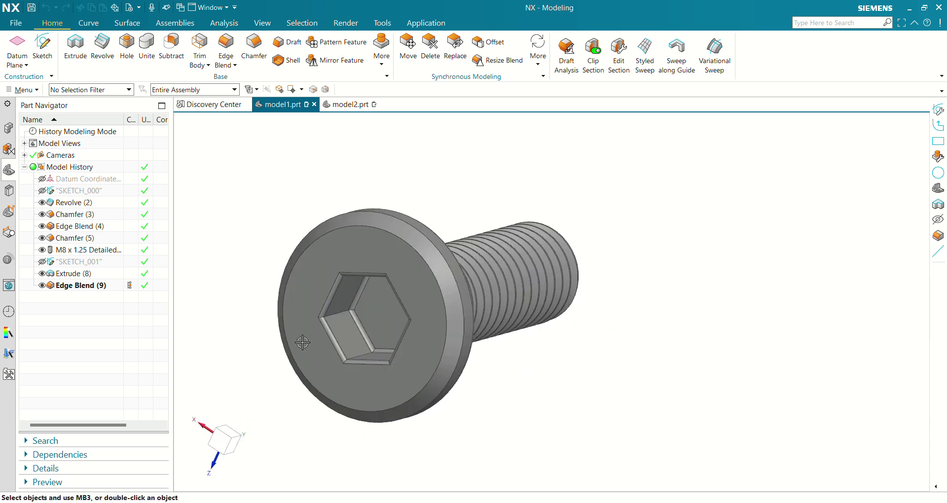
pyautogui.moveTo(490, 326); pyautogui.dragTo(532, 295, button='middle')
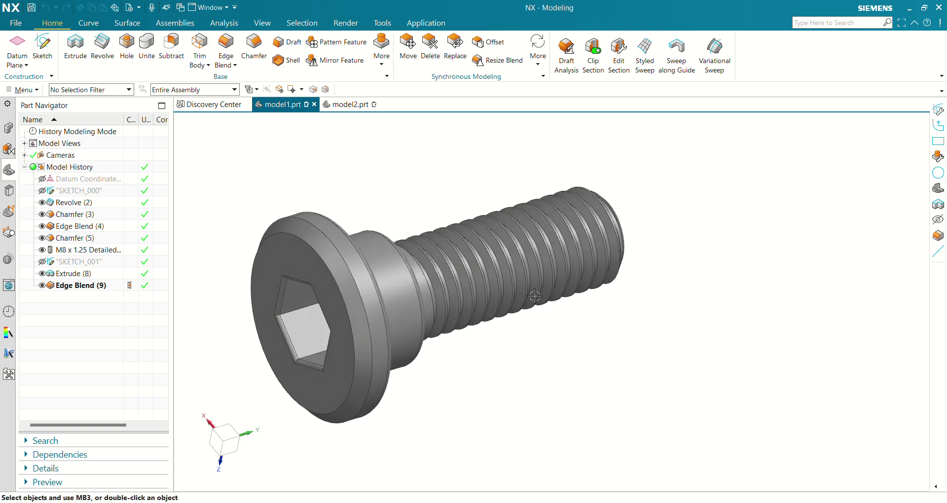
# In model2.prt, create a new sketch on the Right datum plane
pyautogui.click(352, 108)
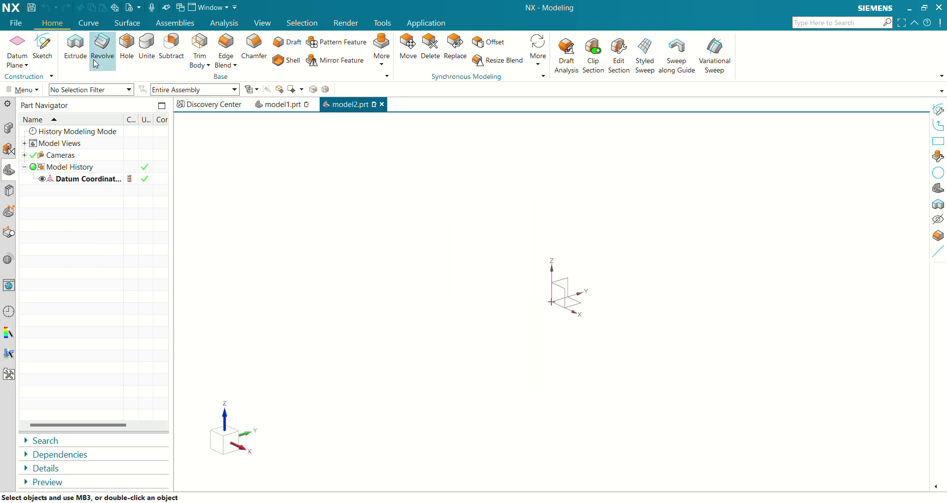
pyautogui.click(44, 49)
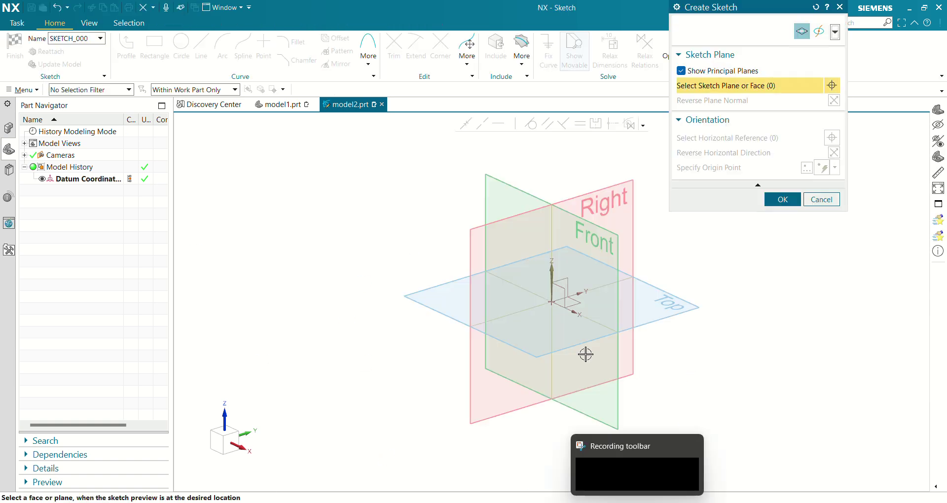
pyautogui.click(471, 252)
pyautogui.click(783, 199)
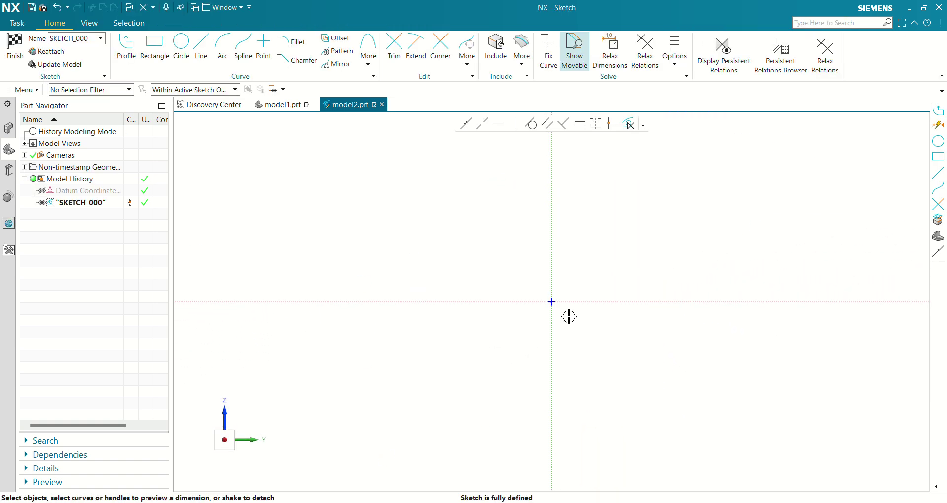
pyautogui.click(126, 47)
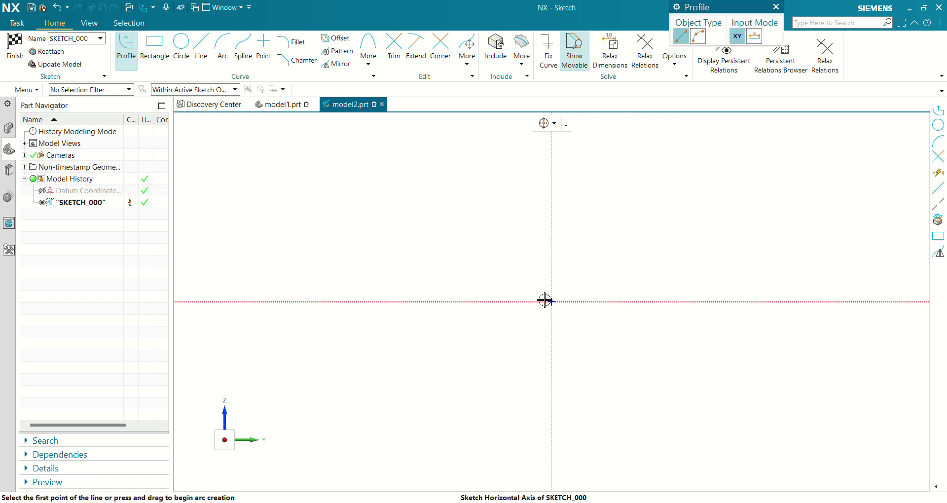
# Draw a closed stepped line outline starting and ending at the sketch origin
pyautogui.click(552, 302)
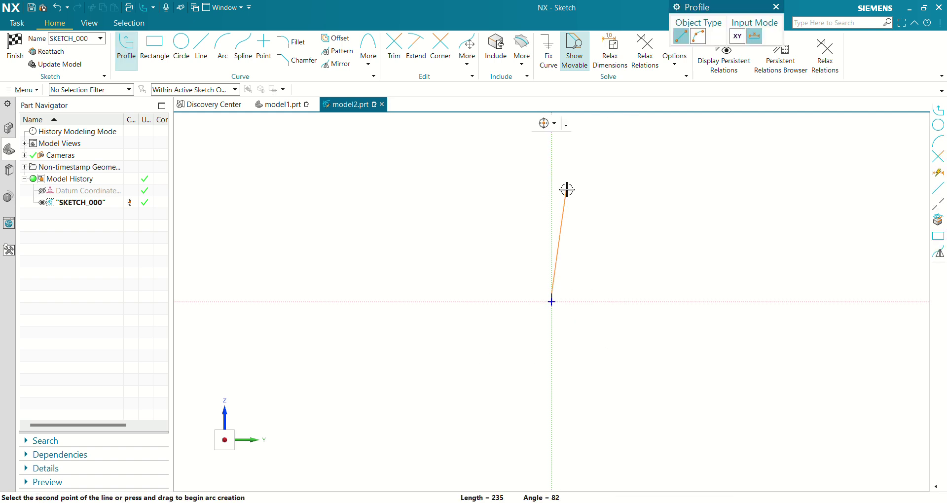
pyautogui.click(553, 182)
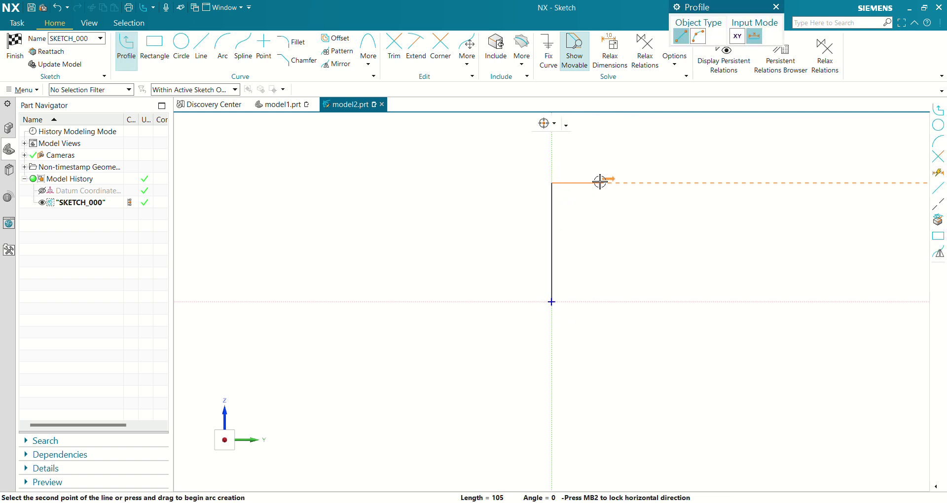
pyautogui.click(590, 183)
pyautogui.click(593, 223)
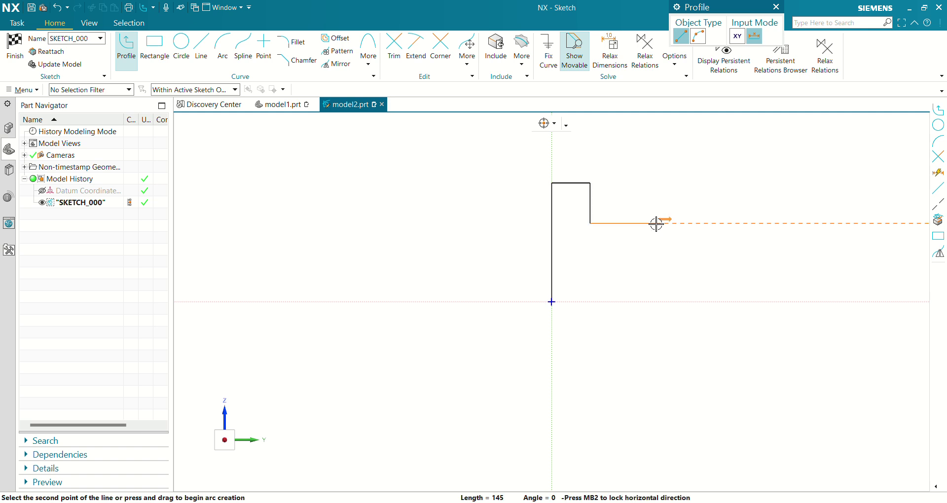
pyautogui.click(656, 223)
pyautogui.click(653, 252)
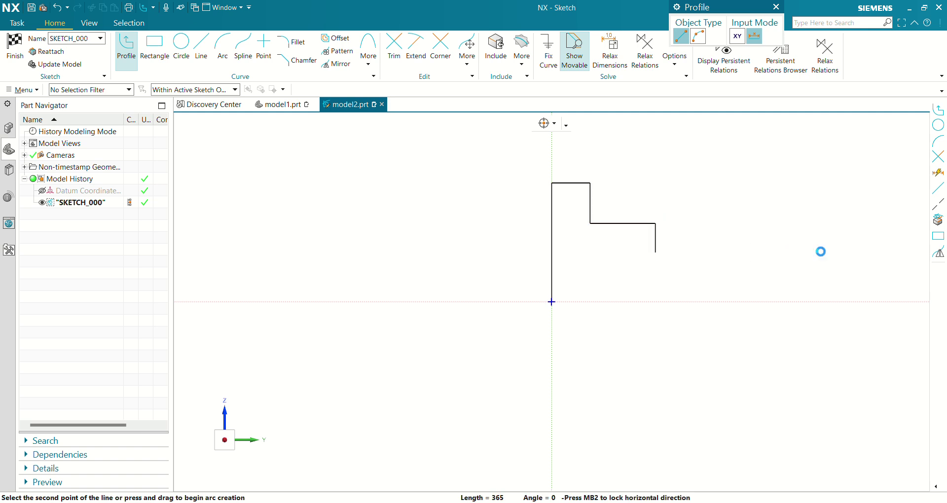
pyautogui.click(821, 252)
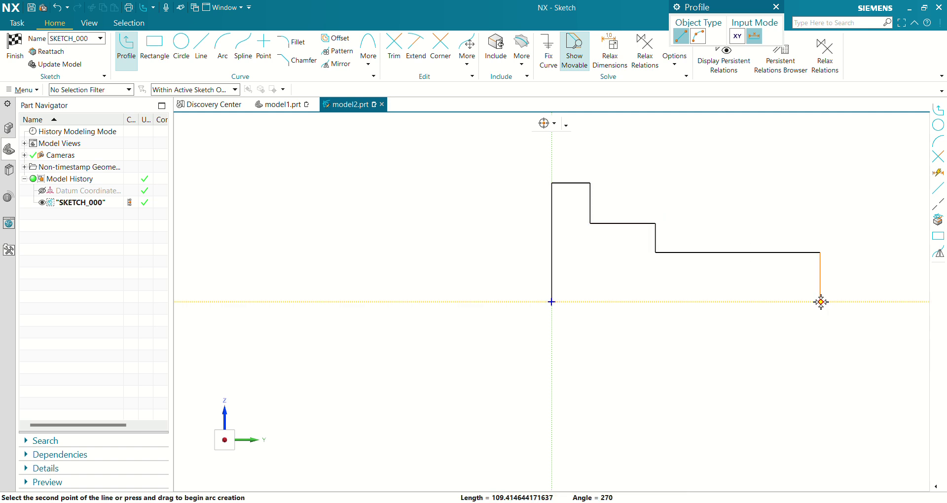
pyautogui.click(821, 302)
pyautogui.click(551, 301)
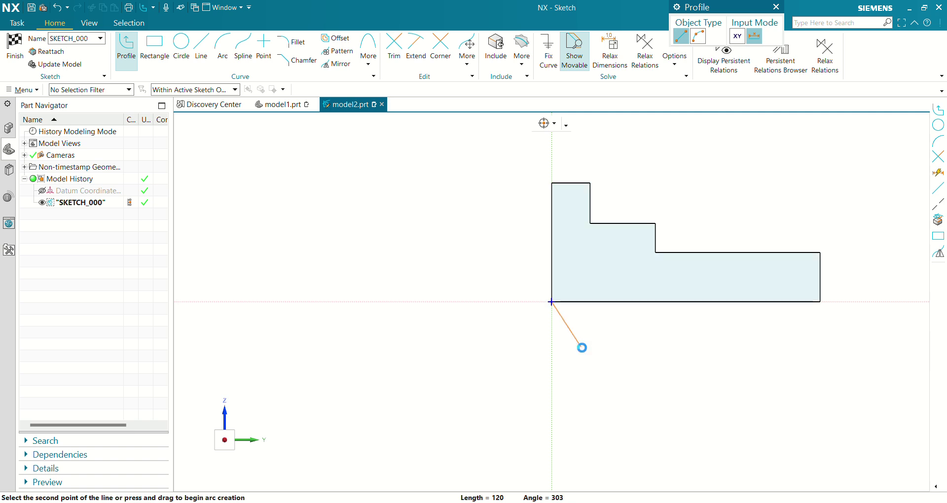
pyautogui.press('Escape')
# Recentre the view on the outline and cancel a stray extra line
pyautogui.moveTo(715, 375)
pyautogui.keyDown('shift'); pyautogui.mouseDown(button='middle')
pyautogui.moveTo(493, 363)
pyautogui.moveTo(479, 349)
pyautogui.moveTo(576, 399)
pyautogui.mouseUp(button='middle'); pyautogui.keyUp('shift')
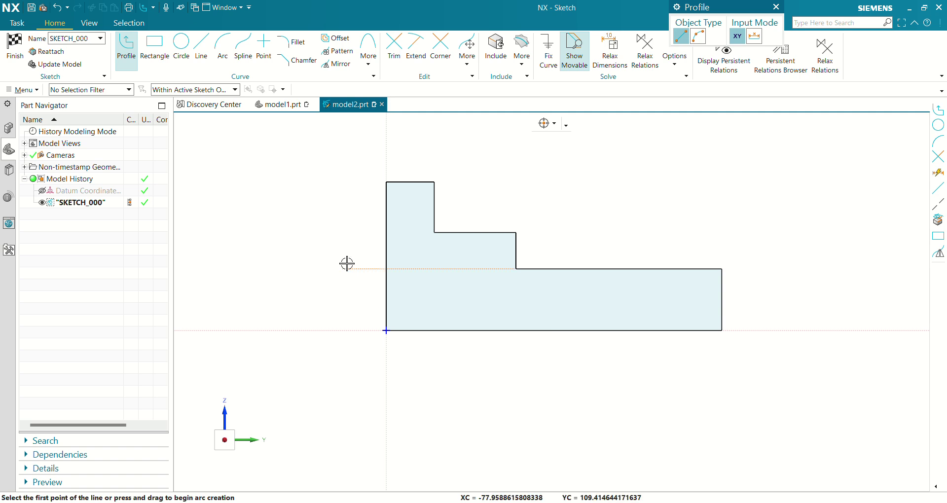
pyautogui.click(387, 245)
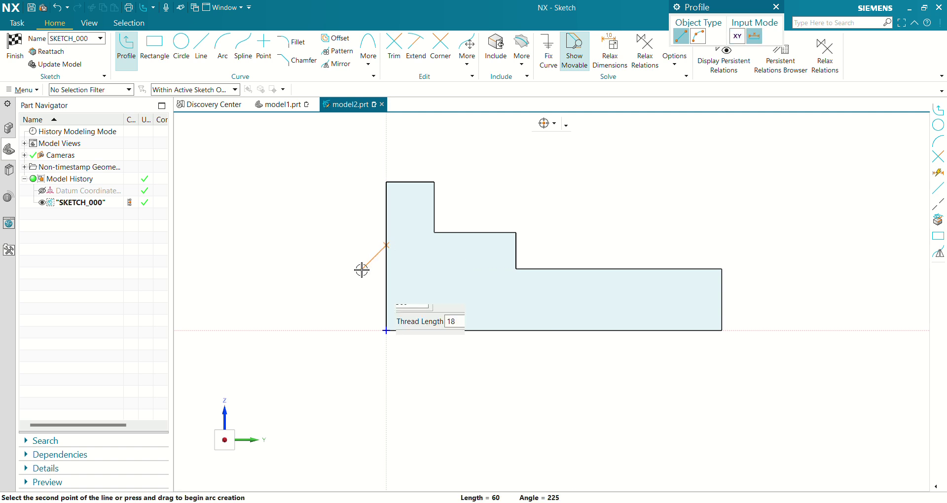
pyautogui.press('Escape')
pyautogui.press('Escape')
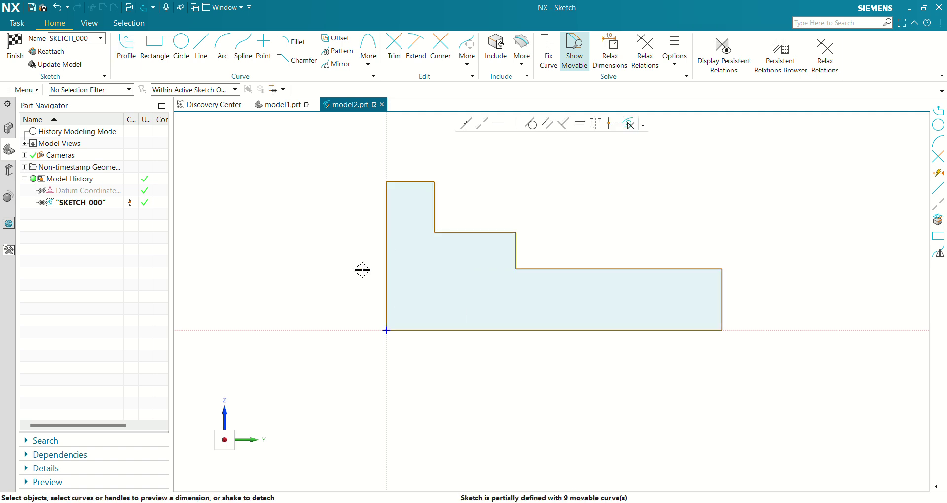
# Dimension the left vertical edge to 8.3, scaling the whole sketch to match
pyautogui.click(385, 254)
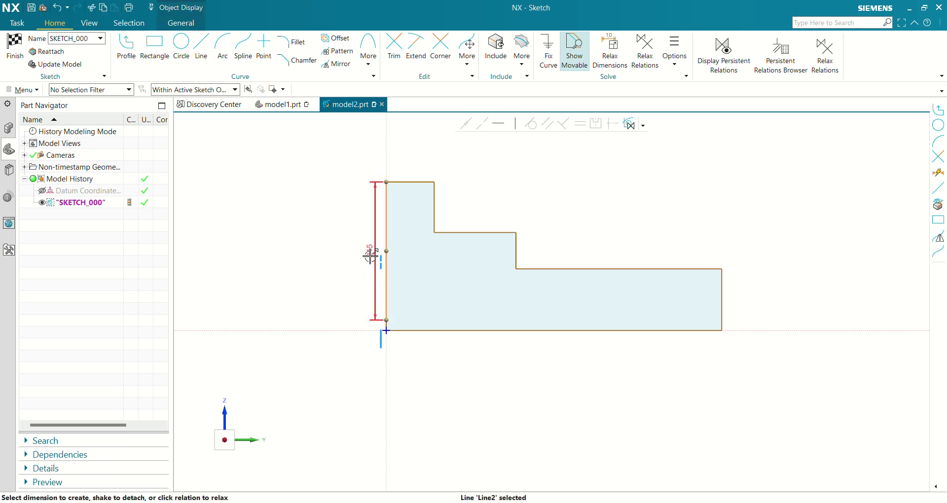
pyautogui.click(370, 254)
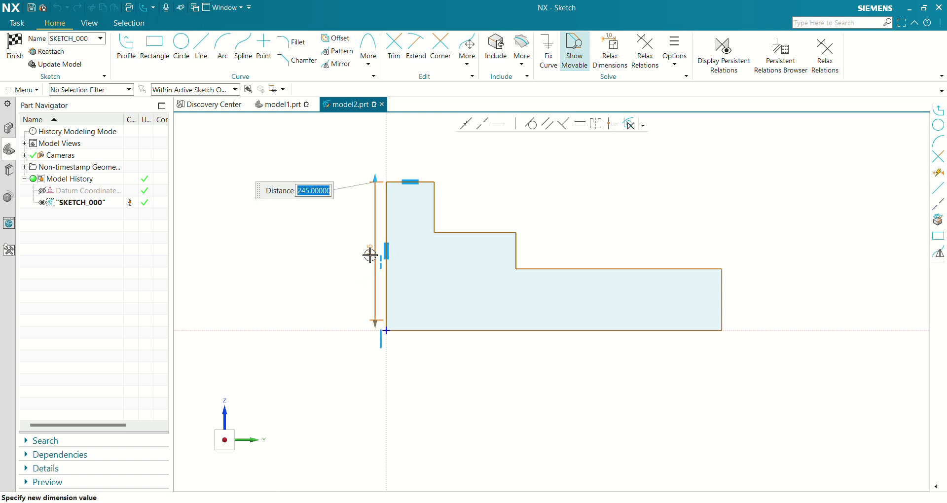
pyautogui.write('8.3')
pyautogui.press('Return')
pyautogui.click(398, 272)
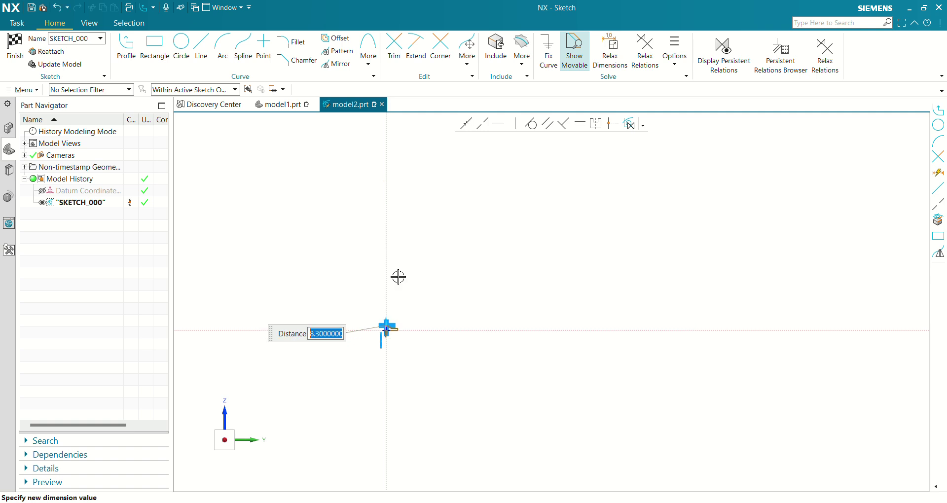
pyautogui.scroll(5, 386, 353)
pyautogui.click(398, 232)
pyautogui.scroll(5, 370, 187)
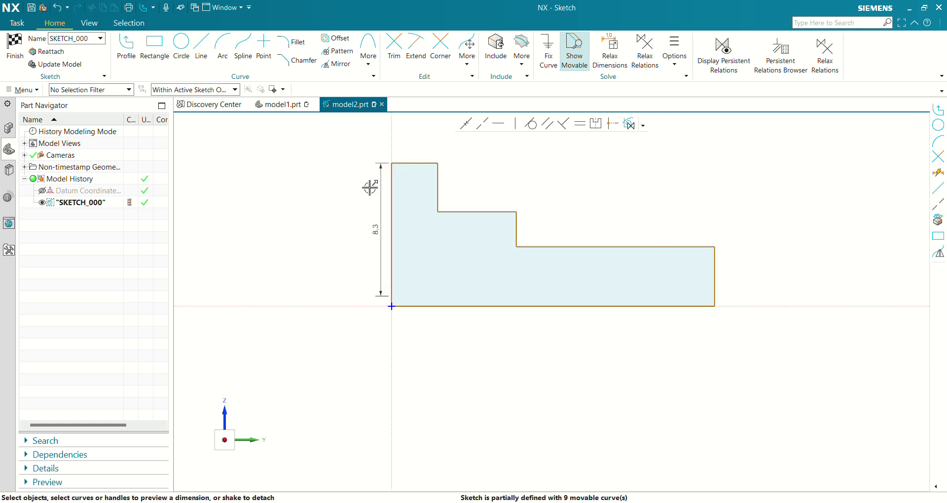
# Set the head's top edge to 3 and the left-edge-to-step distance to 8
pyautogui.click(414, 162)
pyautogui.click(425, 146)
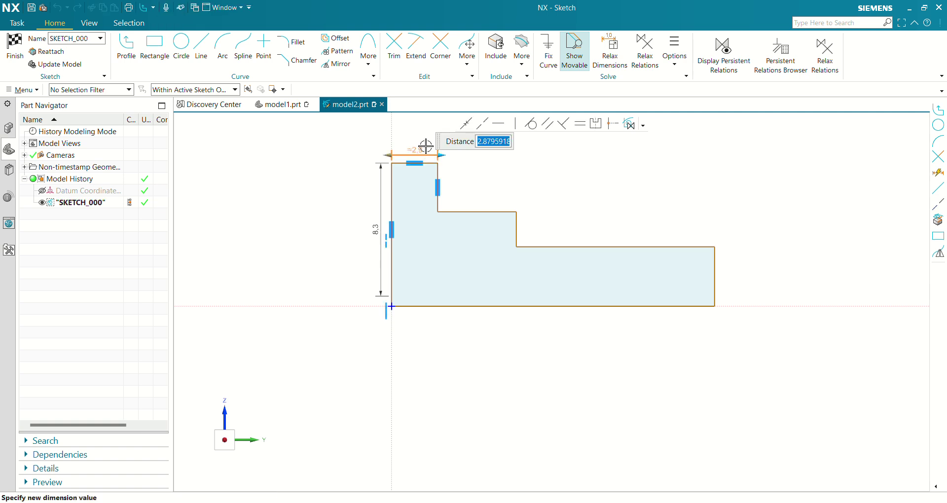
pyautogui.write('3')
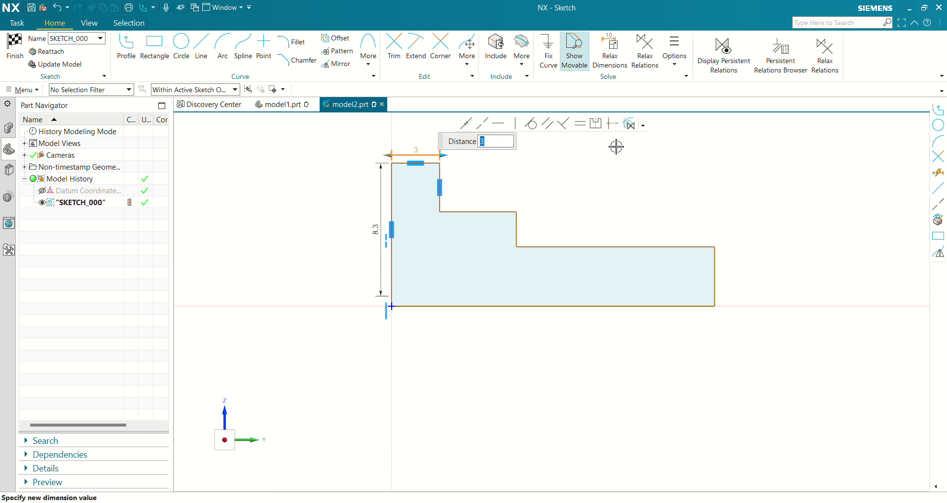
pyautogui.press('Return')
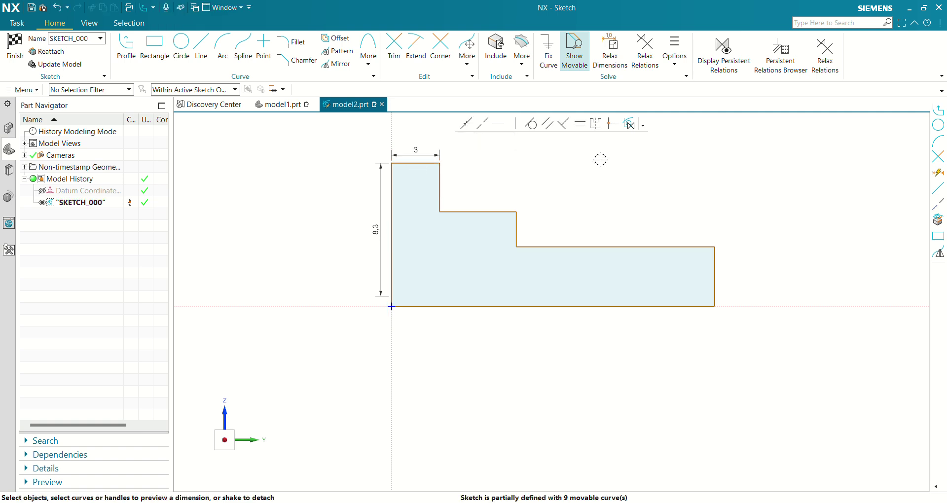
pyautogui.click(392, 229)
pyautogui.click(516, 233)
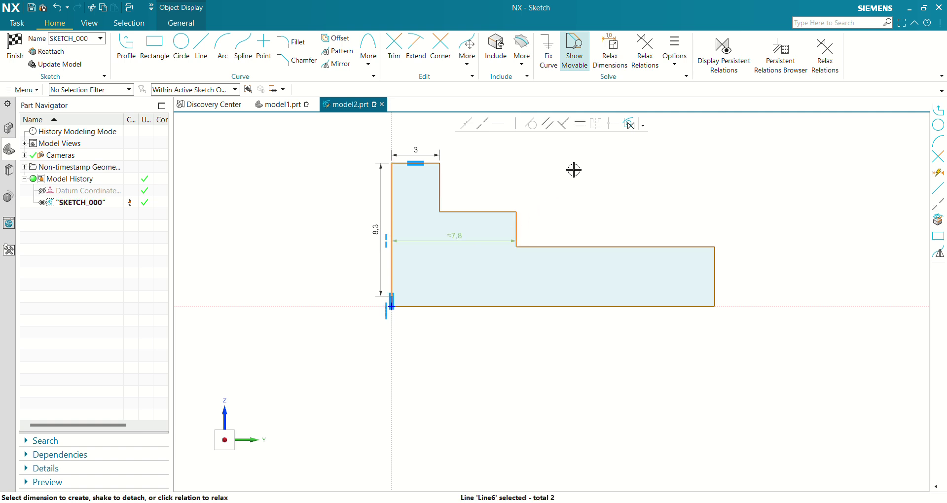
pyautogui.click(455, 238)
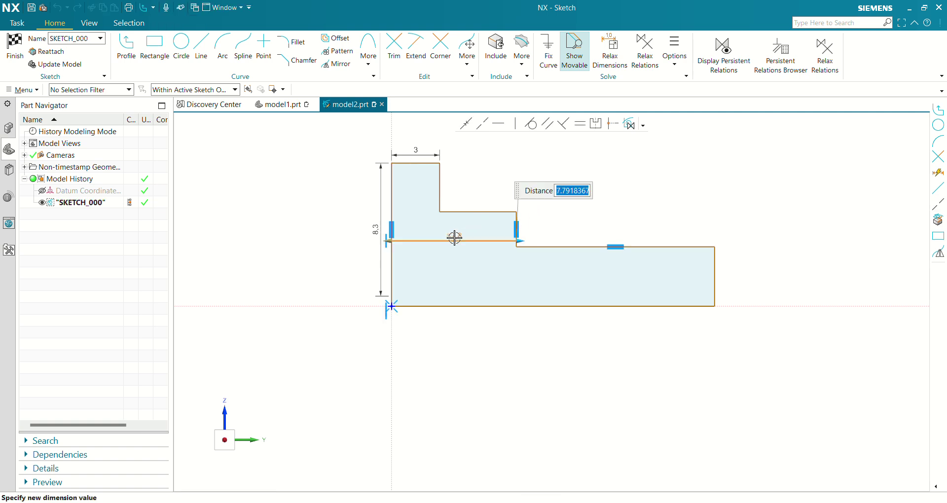
pyautogui.write('8')
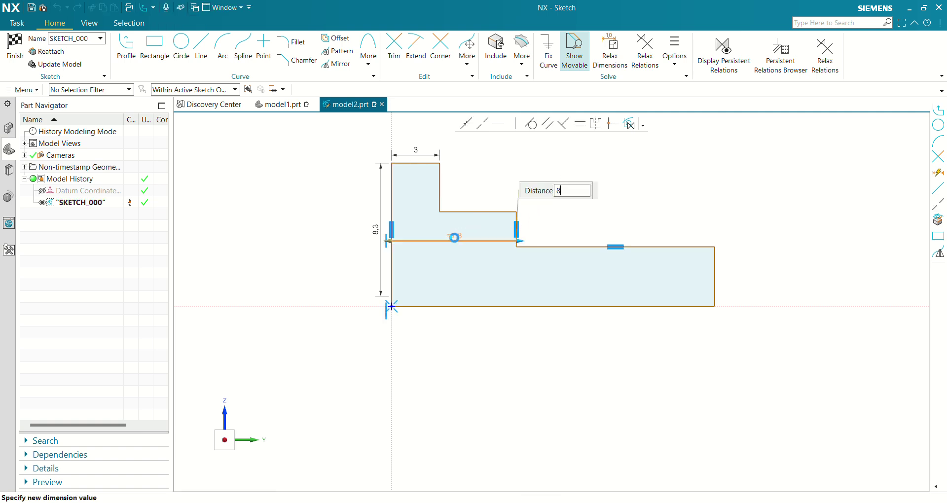
pyautogui.press('Return')
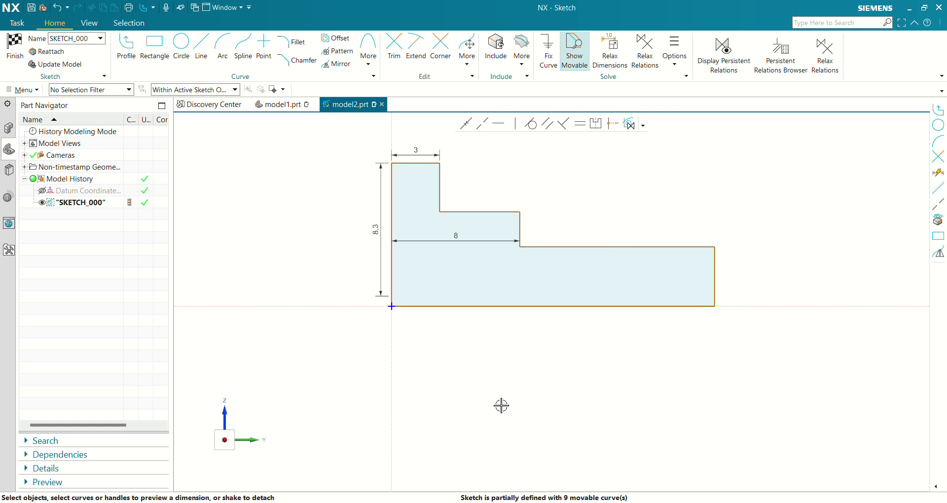
# Dimension the shank length to 20 and the right step height to 4
pyautogui.click(519, 228)
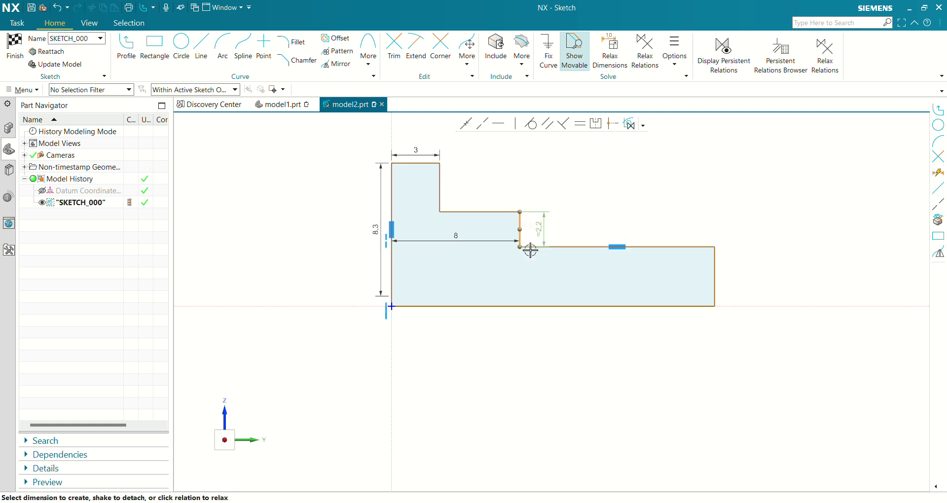
pyautogui.click(711, 278)
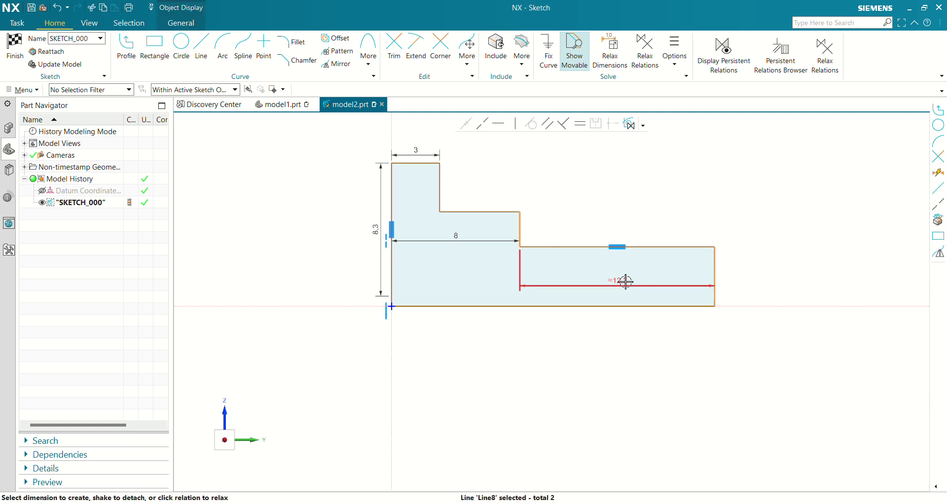
pyautogui.click(626, 281)
pyautogui.write('20')
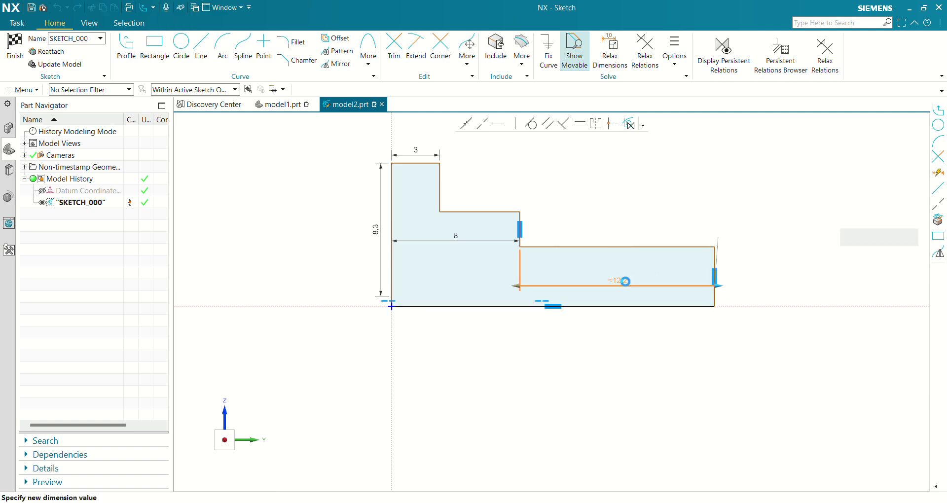
pyautogui.press('Return')
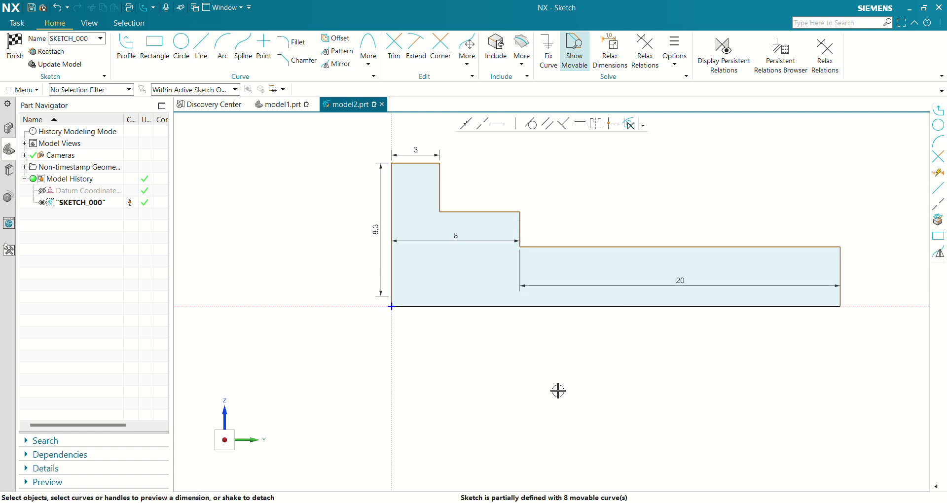
pyautogui.click(602, 247)
pyautogui.click(585, 303)
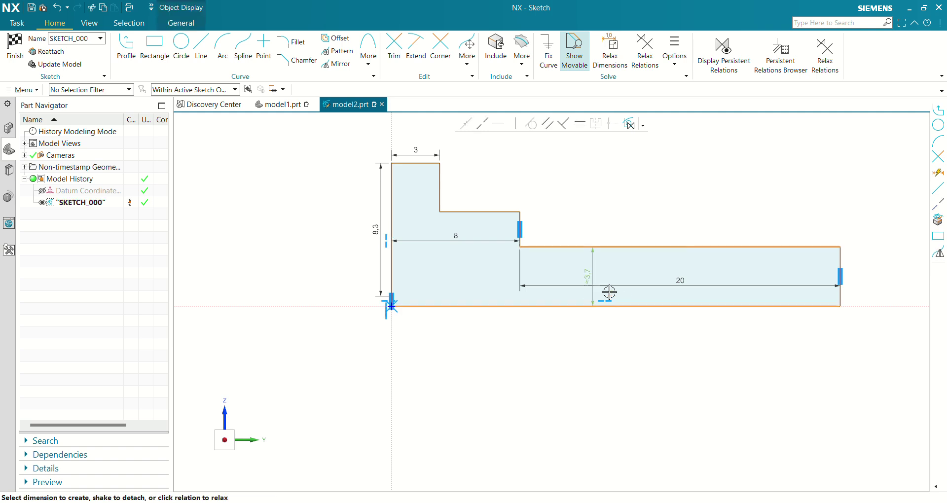
pyautogui.click(586, 277)
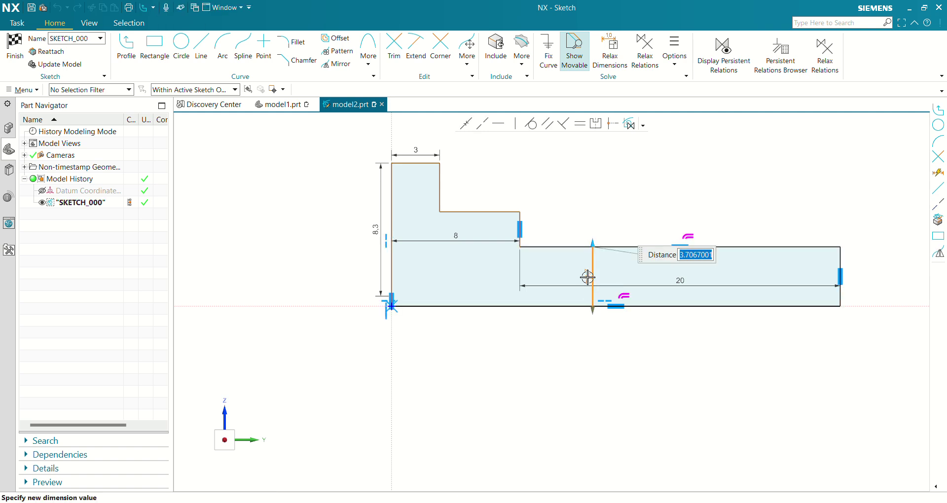
pyautogui.write('4')
pyautogui.press('Return')
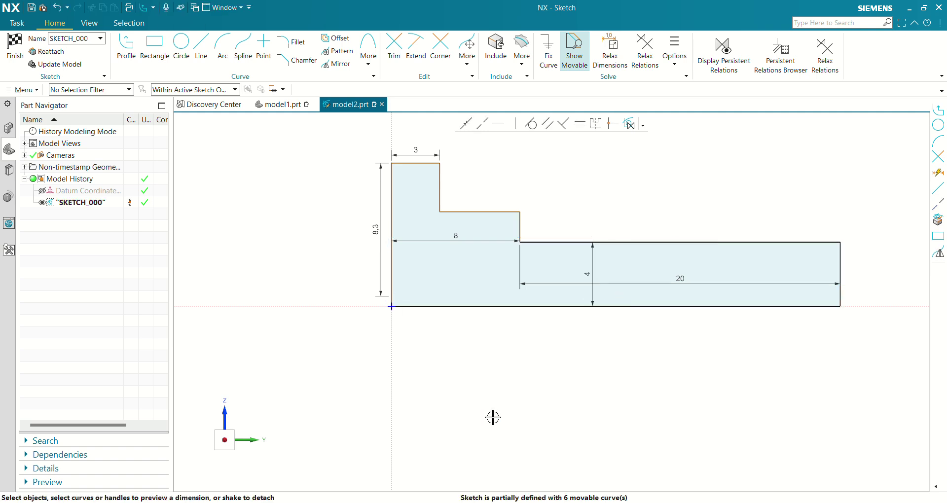
# Set the middle step height to 5.5 and the head height to 8
pyautogui.click(479, 212)
pyautogui.click(479, 303)
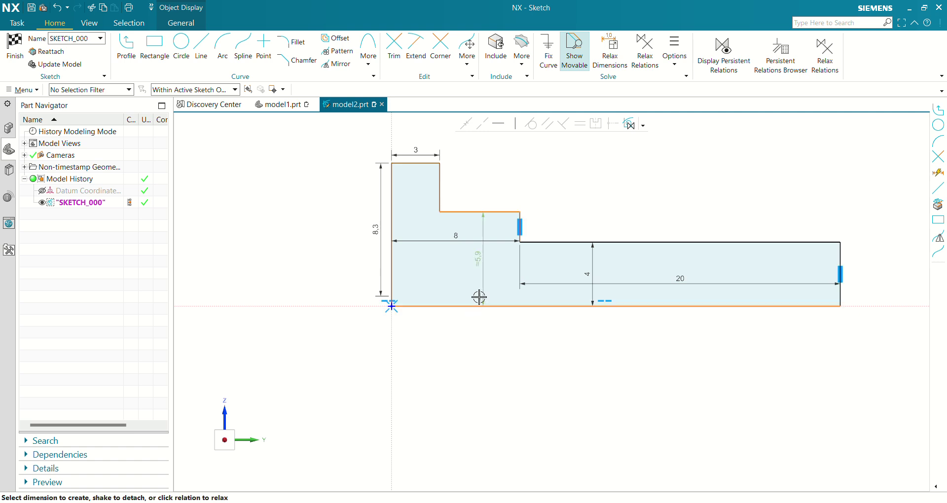
pyautogui.click(482, 263)
pyautogui.write('55')
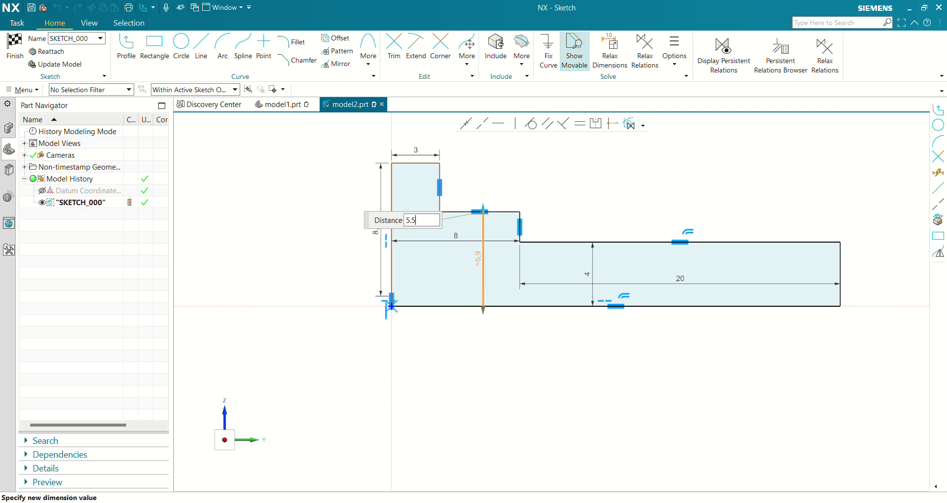
pyautogui.press('Return')
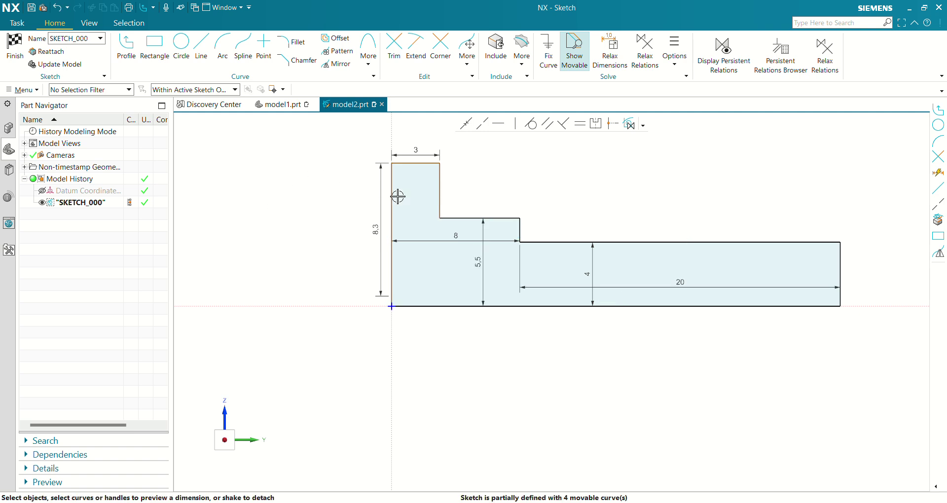
pyautogui.click(413, 164)
pyautogui.click(423, 306)
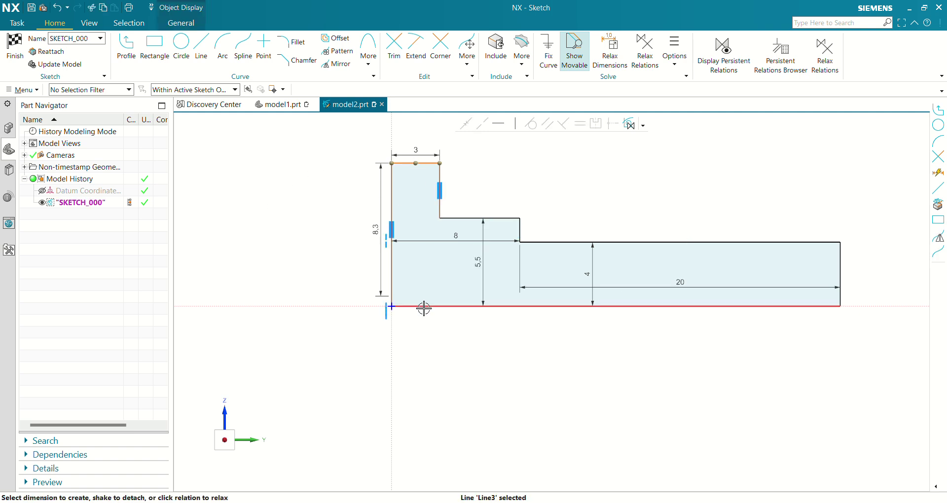
pyautogui.click(426, 231)
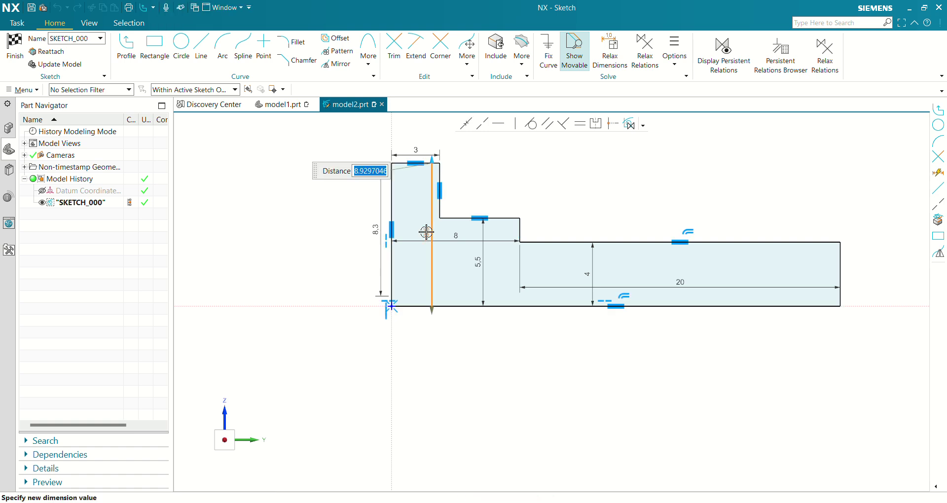
pyautogui.write('8.3')
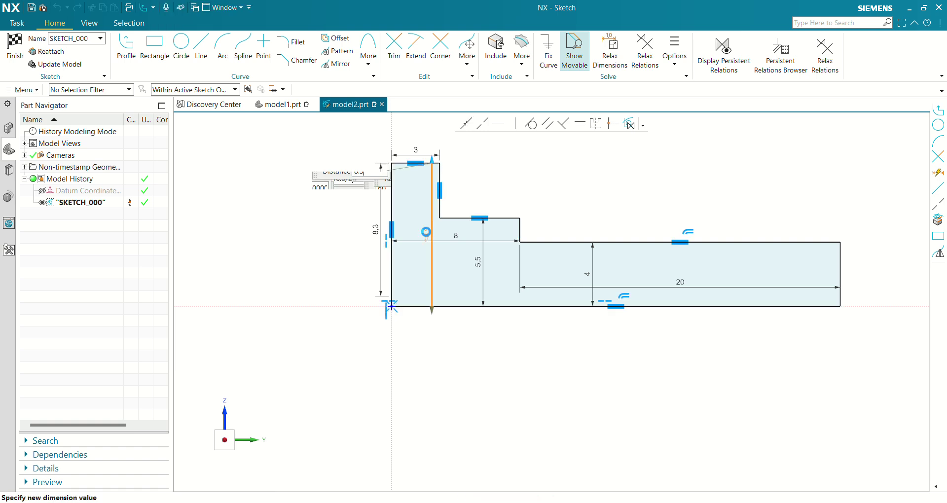
pyautogui.press('Return')
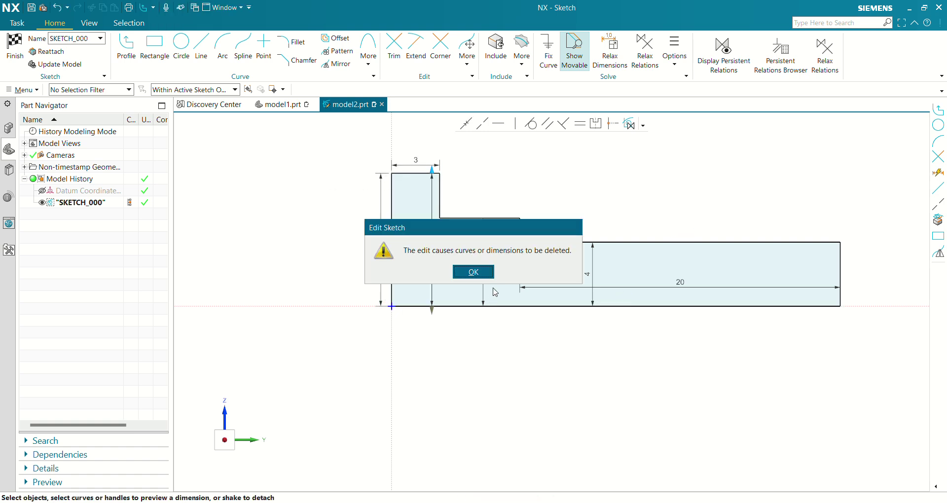
# Accept the removed-dimensions warning and finish the sketch
pyautogui.click(474, 271)
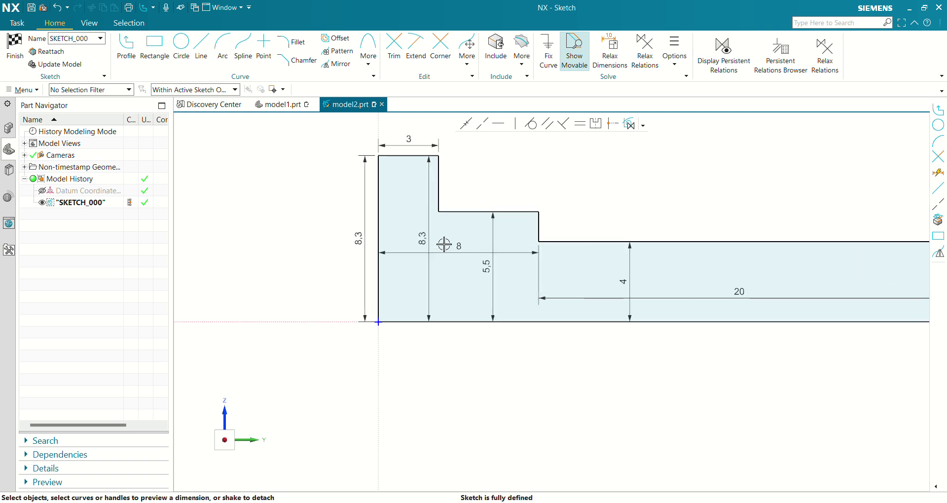
pyautogui.scroll(-1, 483, 366)
pyautogui.moveTo(583, 369)
pyautogui.keyDown('shift'); pyautogui.mouseDown(button='middle')
pyautogui.moveTo(484, 366)
pyautogui.moveTo(467, 398)
pyautogui.mouseUp(button='middle'); pyautogui.keyUp('shift')
pyautogui.scroll(1, 465, 350)
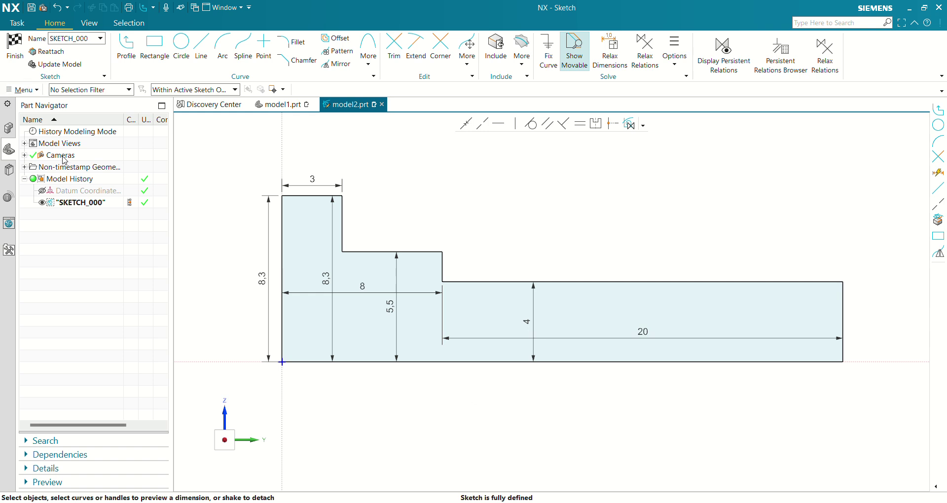
pyautogui.click(15, 47)
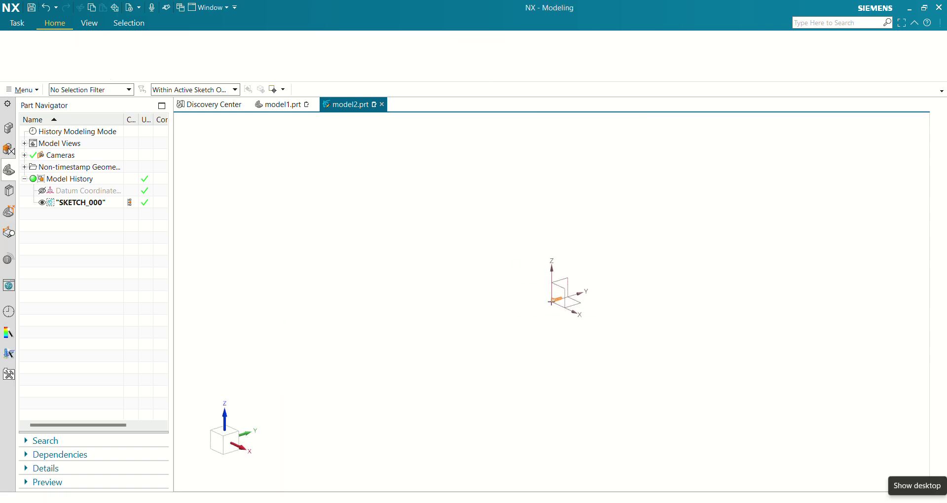
# Revolve the profile 360° about its bottom line into a solid and hide SKETCH_000
pyautogui.scroll(10, 545, 340)
pyautogui.scroll(-2, 505, 309)
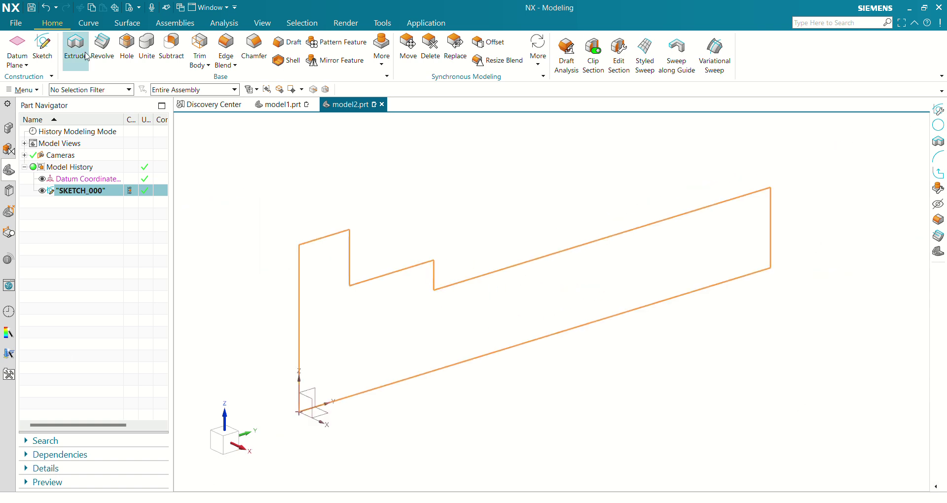
pyautogui.click(102, 46)
pyautogui.scroll(-1, 525, 168)
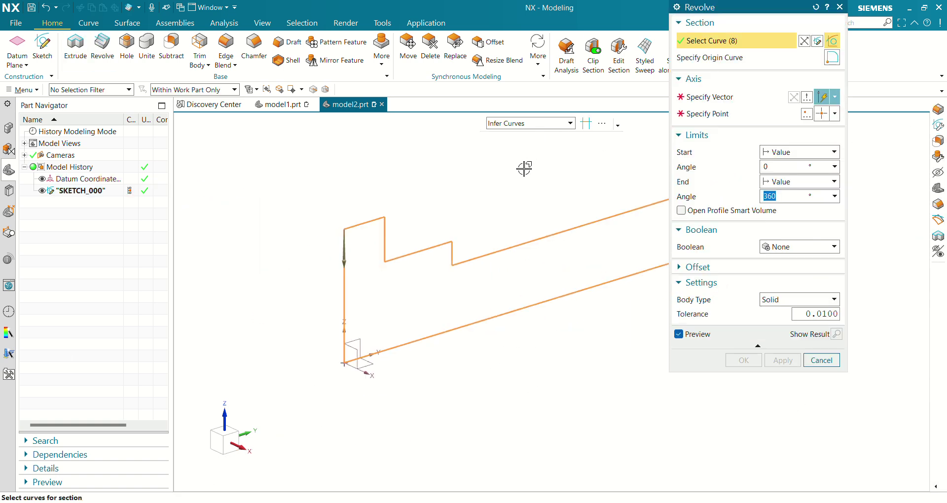
pyautogui.click(720, 98)
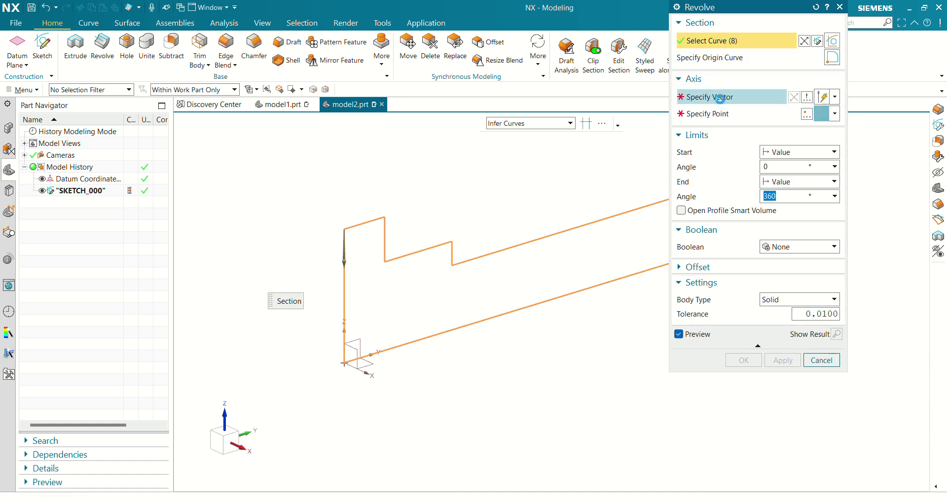
pyautogui.click(477, 323)
pyautogui.scroll(-1, 433, 232)
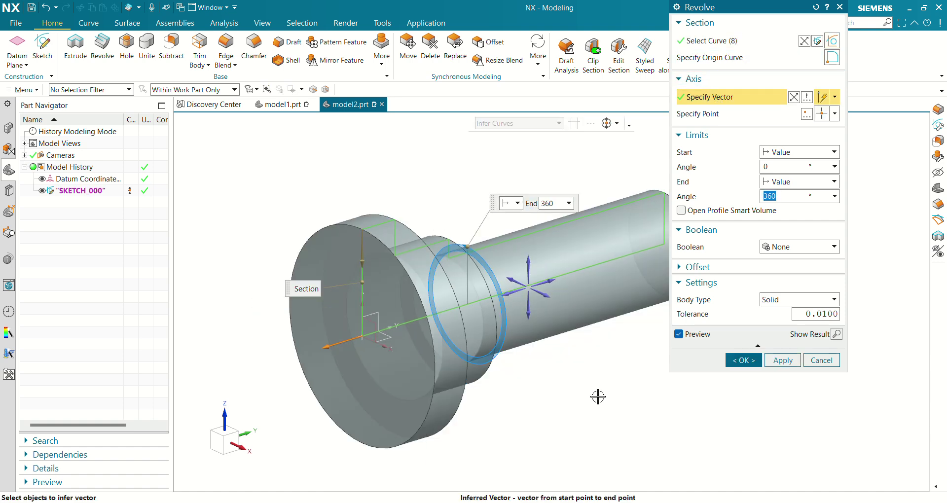
pyautogui.keyDown('shift'); pyautogui.moveTo(595, 405); pyautogui.dragTo(541, 388, button='middle'); pyautogui.keyUp('shift')
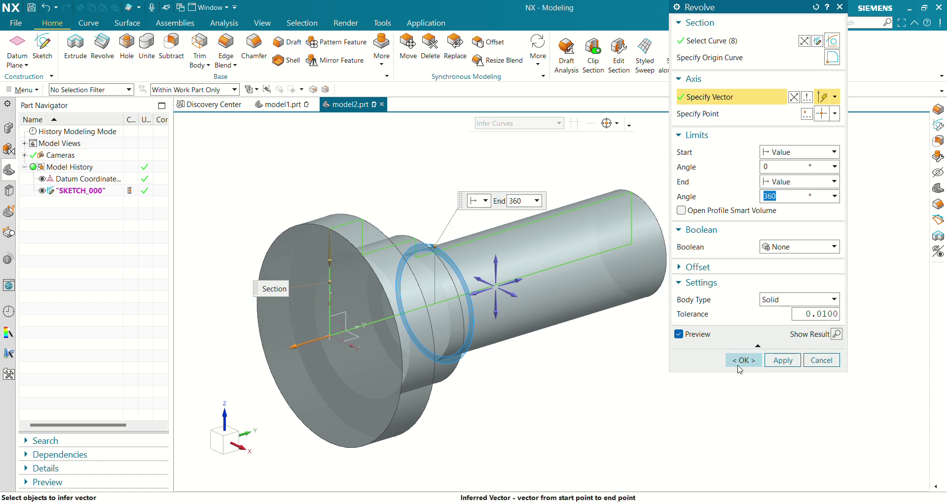
pyautogui.click(743, 361)
pyautogui.moveTo(517, 393)
pyautogui.keyDown('shift'); pyautogui.mouseDown(button='middle')
pyautogui.moveTo(557, 367)
pyautogui.moveTo(493, 372)
pyautogui.moveTo(537, 364)
pyautogui.moveTo(581, 419)
pyautogui.moveTo(537, 416)
pyautogui.moveTo(561, 428)
pyautogui.moveTo(548, 442)
pyautogui.moveTo(543, 400)
pyautogui.mouseUp(button='middle'); pyautogui.keyUp('shift')
pyautogui.click(42, 190)
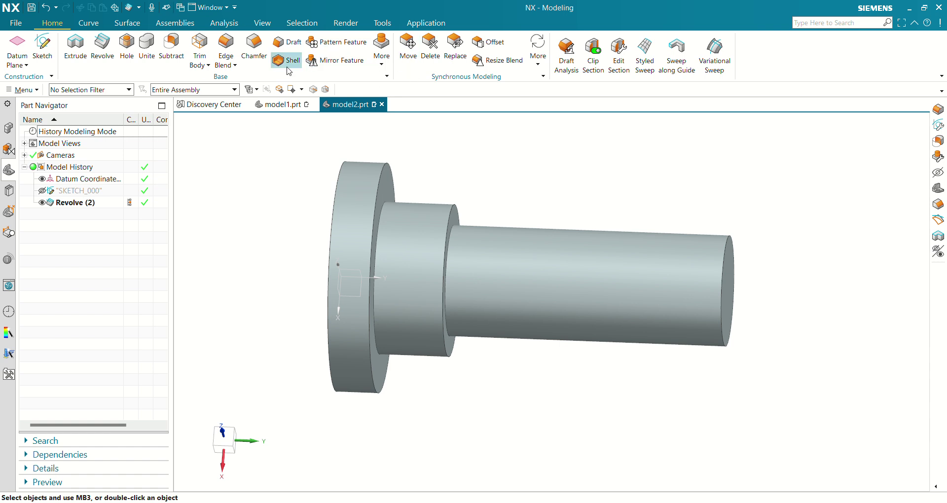
# Chamfer the head's outer edge and the shaft's end edge at 0.8 mm by 45°
pyautogui.click(254, 47)
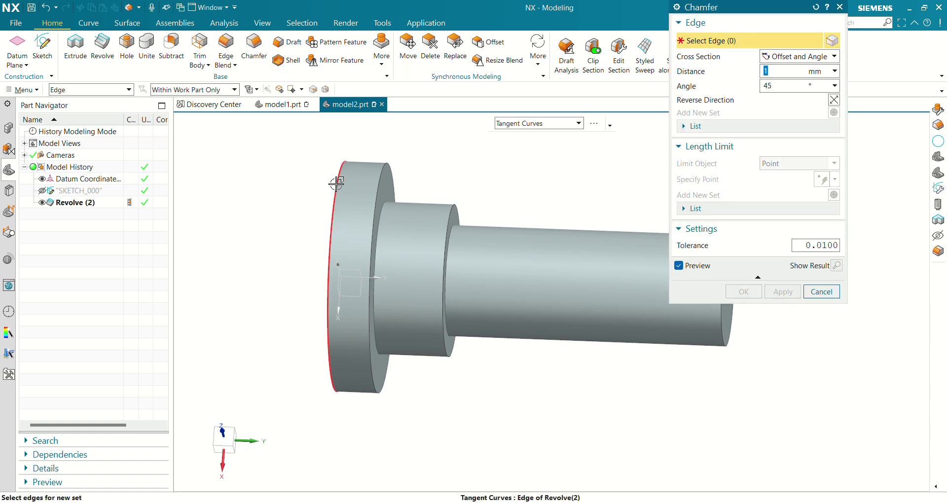
pyautogui.click(336, 183)
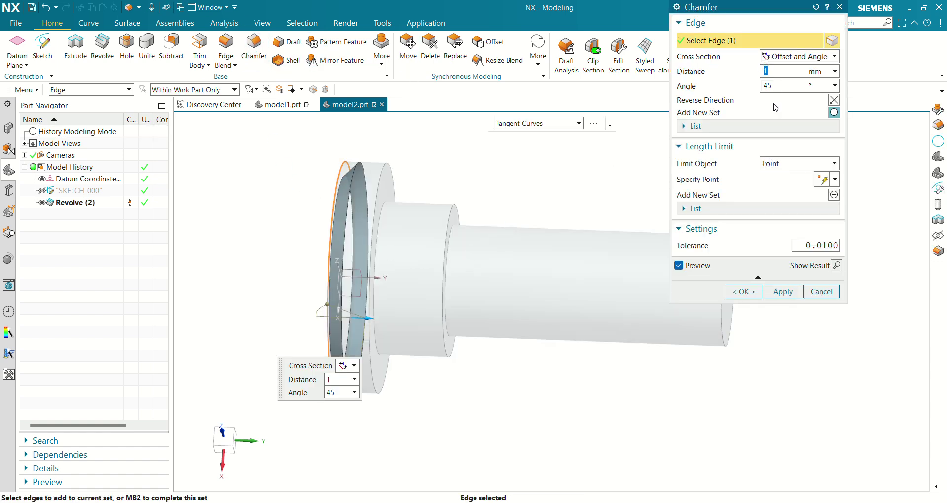
pyautogui.press('Return')
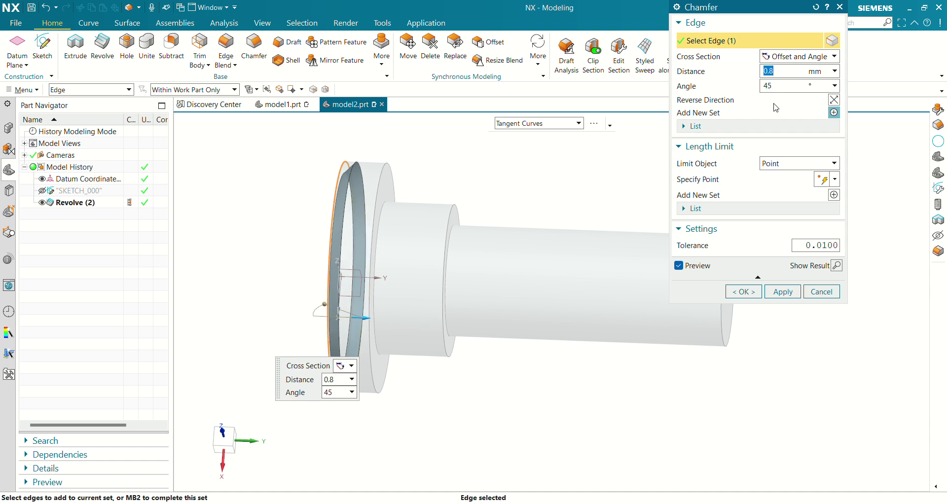
pyautogui.moveTo(545, 188); pyautogui.dragTo(636, 245, button='middle')
pyautogui.click(642, 241)
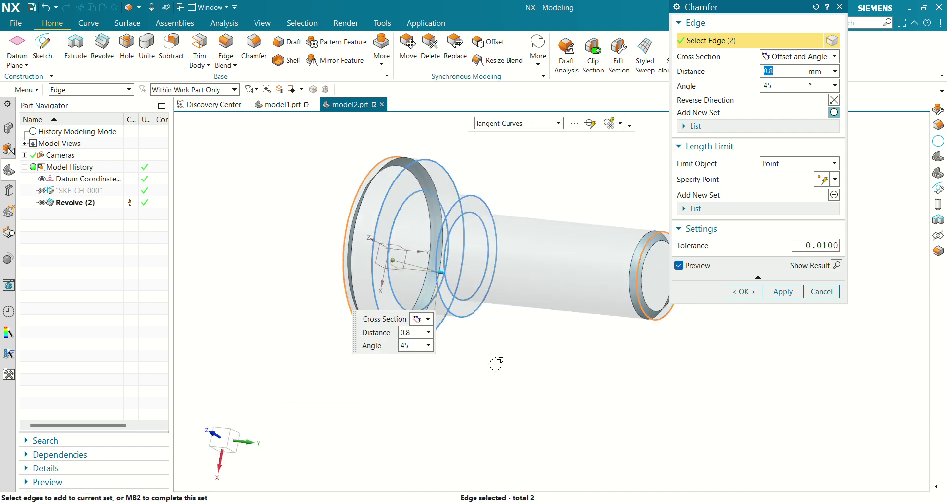
pyautogui.click(743, 292)
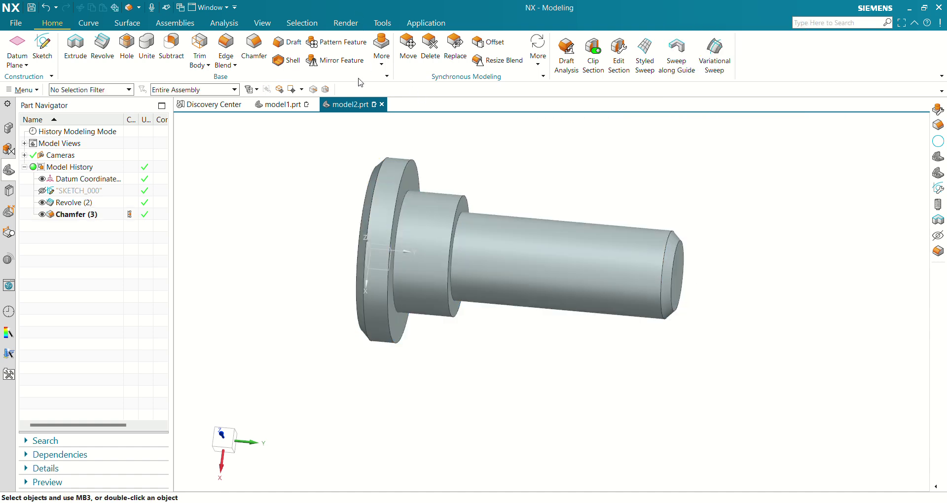
pyautogui.click(225, 49)
# Round the head-to-collar and collar-to-shaft edges with a 0.5 mm edge blend
pyautogui.moveTo(350, 152); pyautogui.dragTo(336, 187, button='middle')
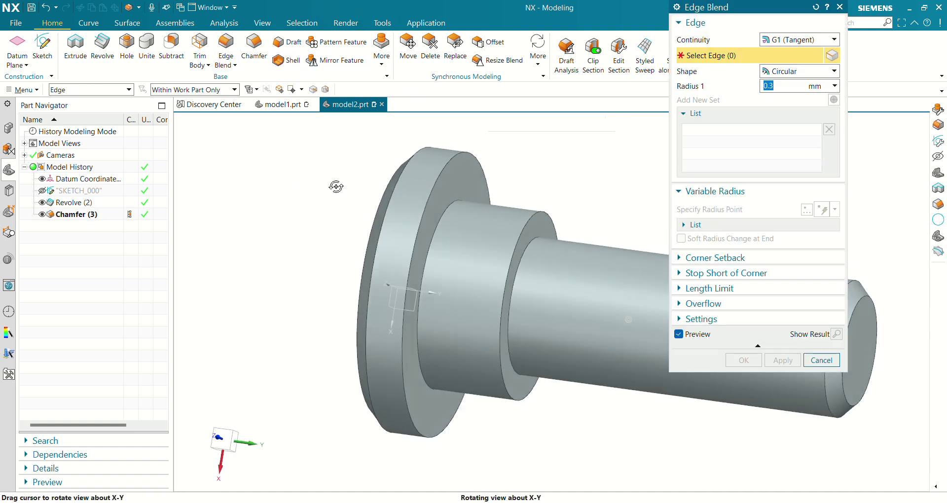
pyautogui.click(434, 159)
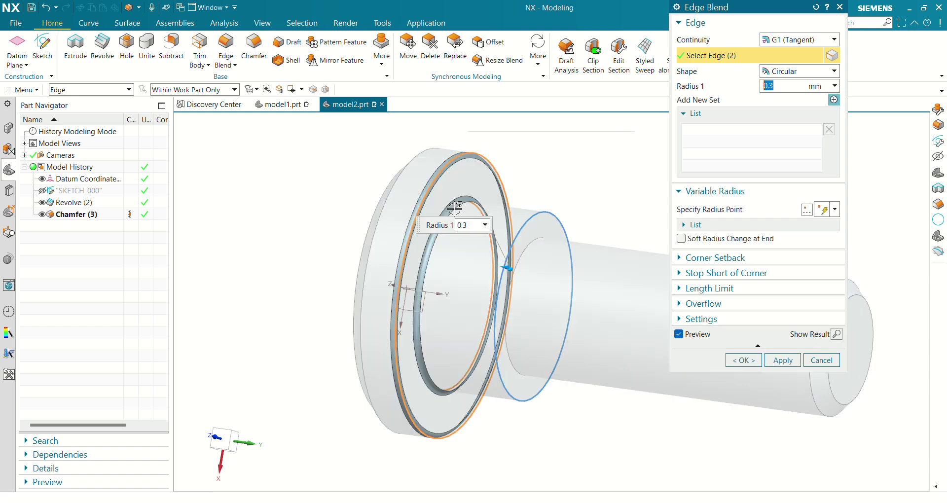
pyautogui.click(543, 240)
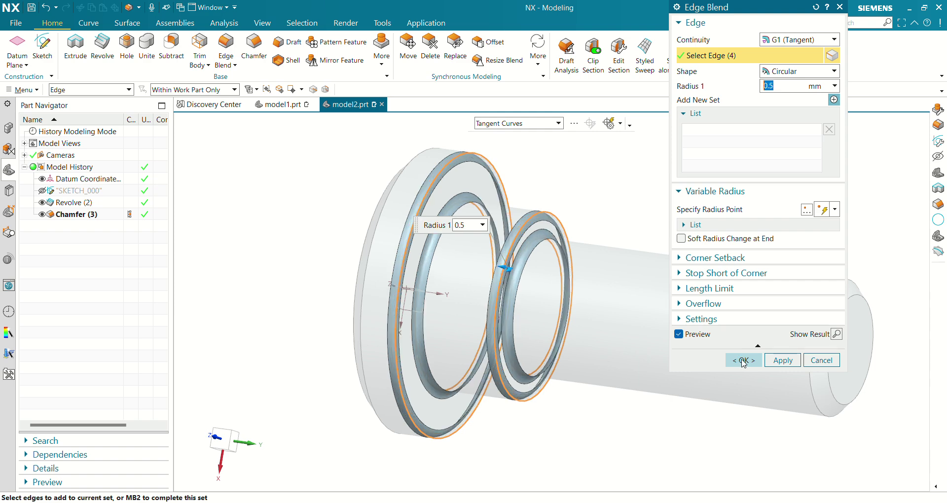
pyautogui.click(742, 359)
# Rotate the bolt to review the blends and bring up the More features gallery
pyautogui.moveTo(615, 414); pyautogui.dragTo(443, 325, button='middle')
pyautogui.moveTo(497, 350); pyautogui.dragTo(493, 374, button='middle')
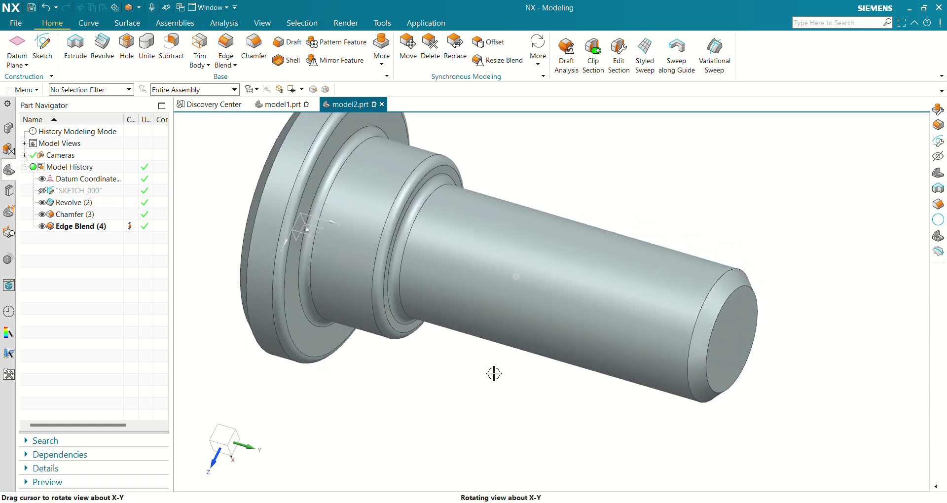
pyautogui.click(567, 277)
pyautogui.press('Escape')
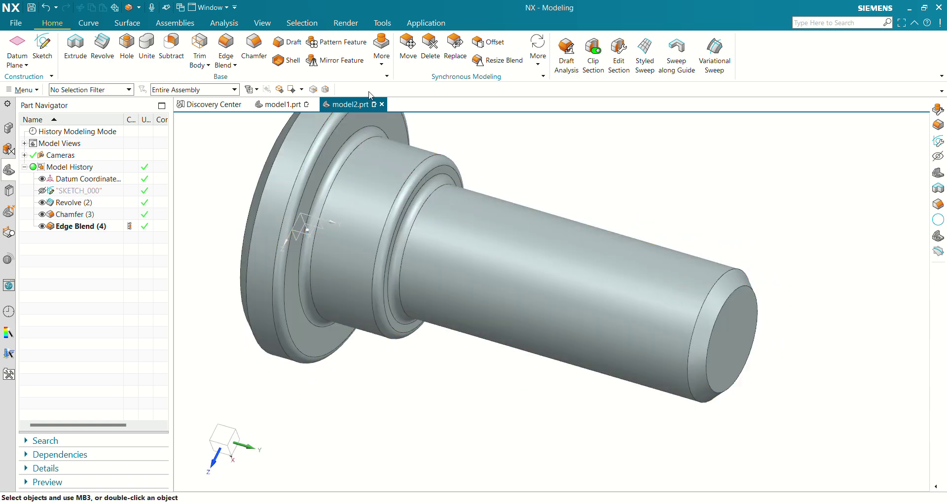
pyautogui.click(381, 49)
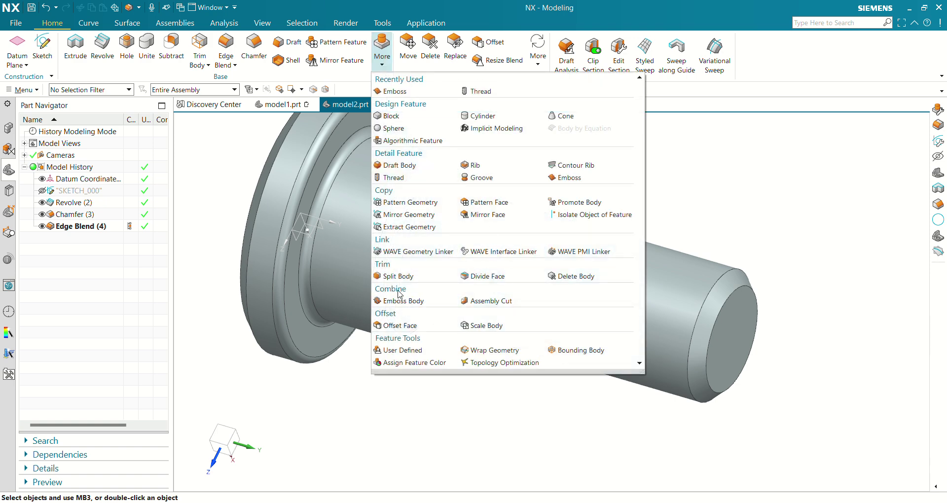
# Add a detailed Metric Coarse M8 x 1.25 thread, 19 mm long, to the shaft cylinder
pyautogui.click(393, 178)
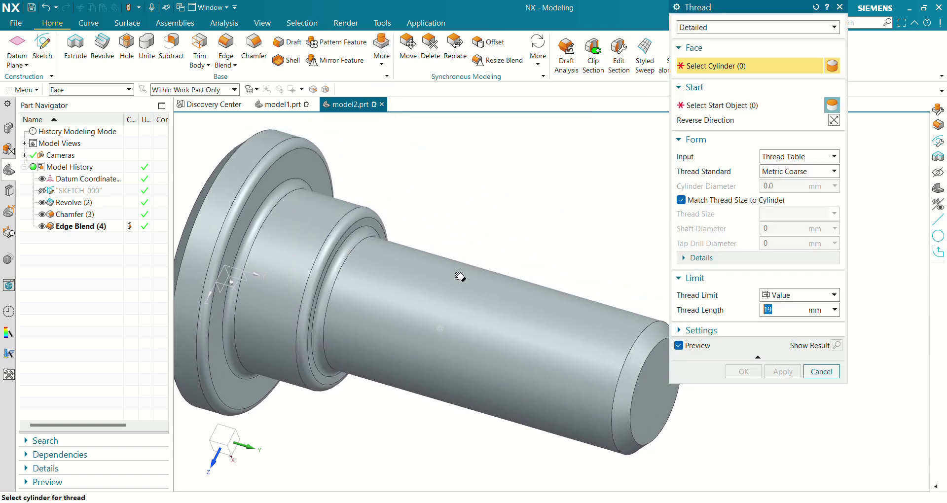
pyautogui.scroll(-2, 448, 263)
pyautogui.moveTo(458, 225)
pyautogui.mouseDown(button='middle')
pyautogui.moveTo(450, 202)
pyautogui.moveTo(458, 198)
pyautogui.mouseUp(button='middle')
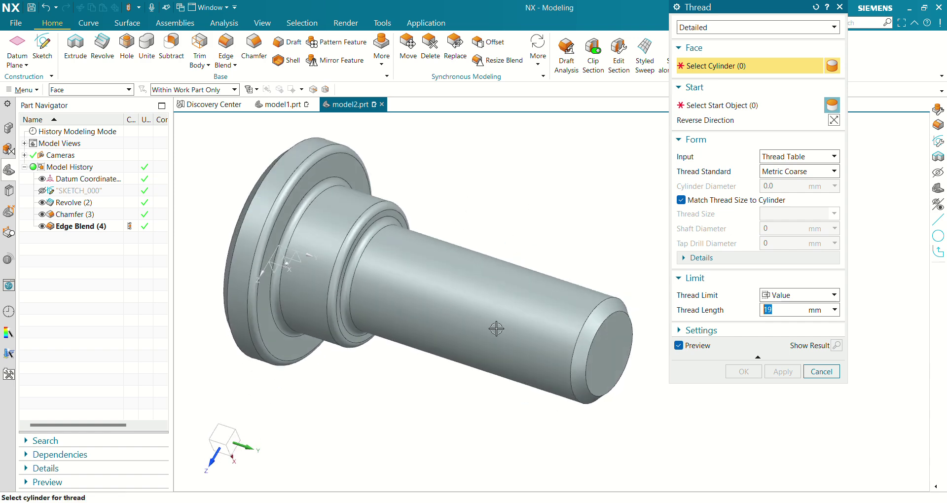
pyautogui.click(493, 291)
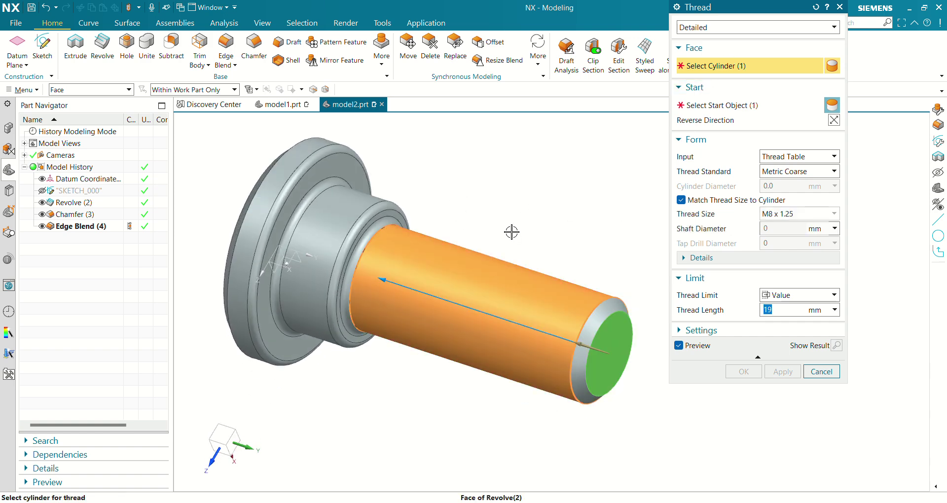
pyautogui.keyDown('shift'); pyautogui.moveTo(535, 227); pyautogui.dragTo(526, 204, button='middle'); pyautogui.keyUp('shift')
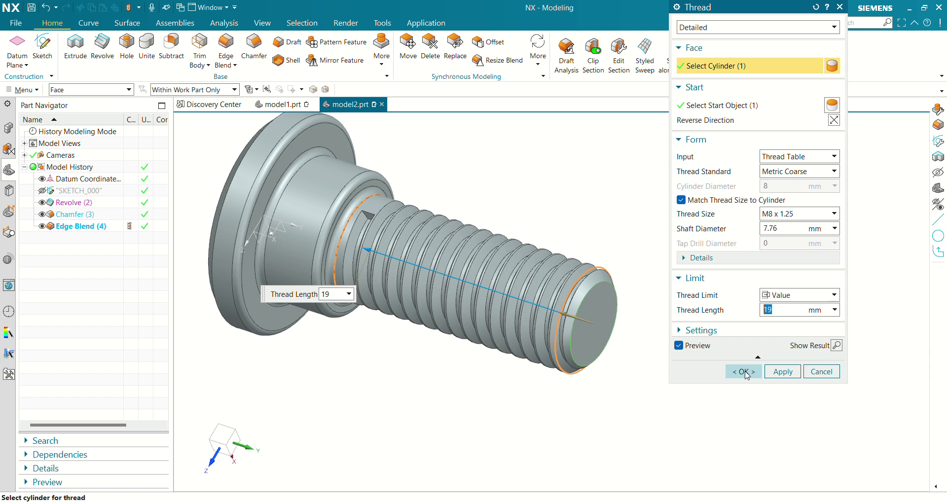
pyautogui.click(743, 371)
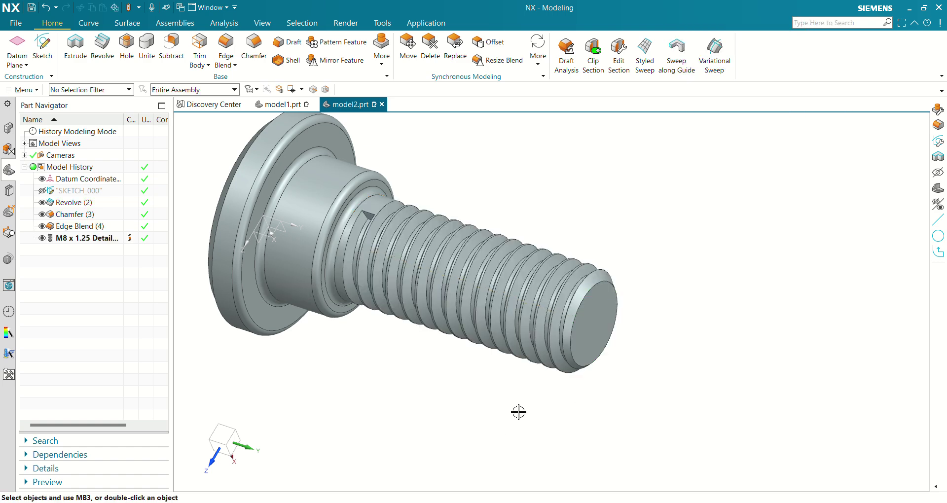
pyautogui.moveTo(520, 408); pyautogui.dragTo(712, 414, button='middle')
pyautogui.moveTo(525, 320); pyautogui.dragTo(678, 324, button='middle')
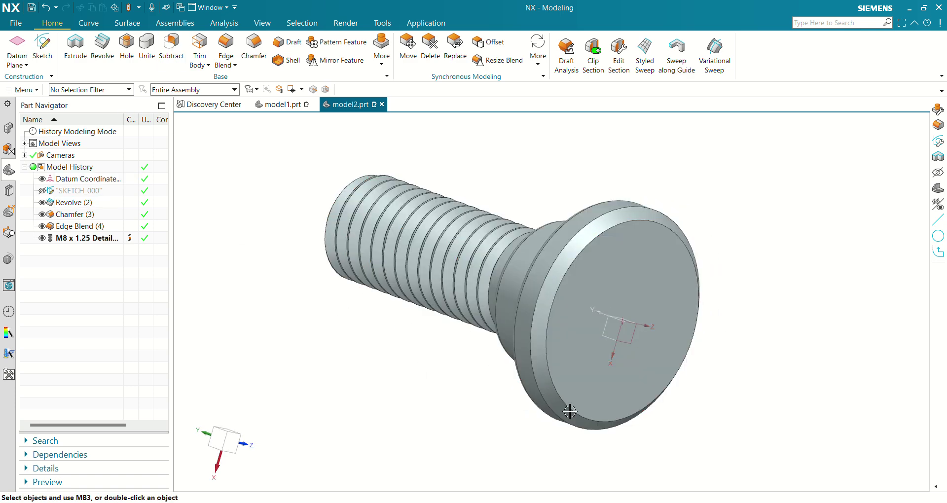
# Start a new sketch on the screw head's flat face
pyautogui.click(42, 45)
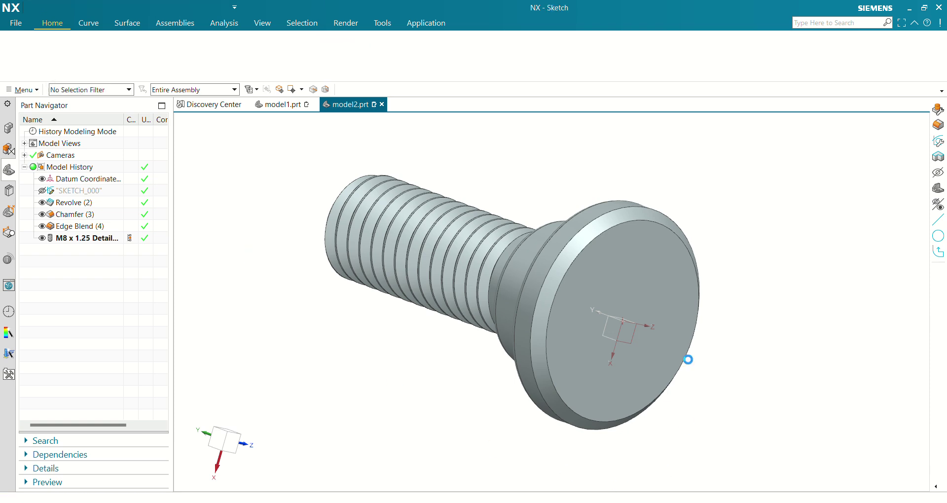
pyautogui.click(608, 284)
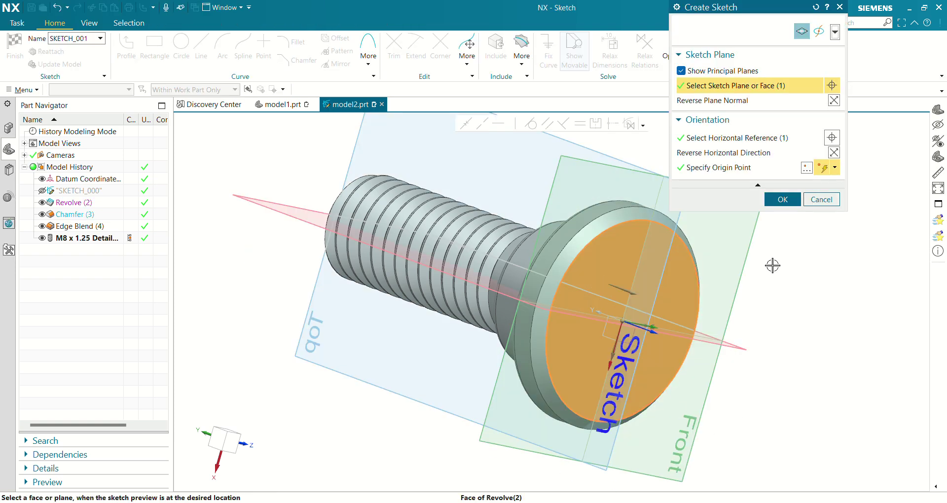
pyautogui.click(782, 198)
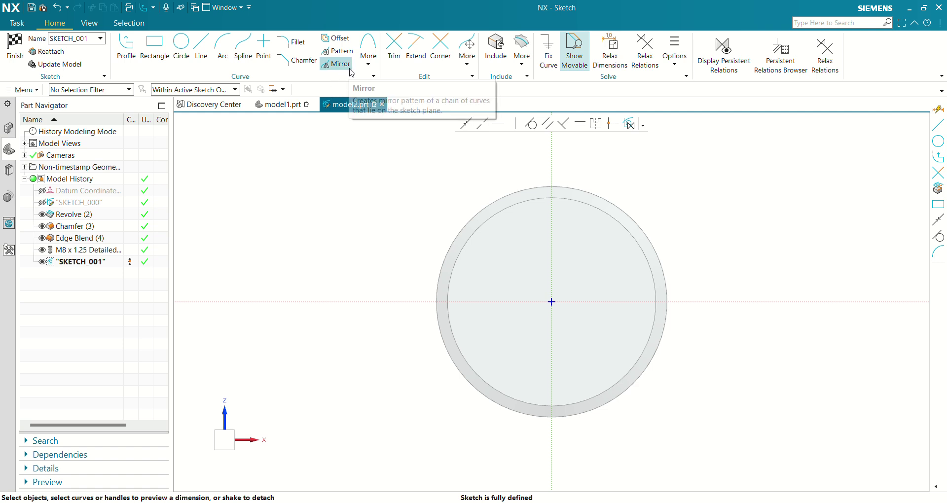
# Draw a hexagon centred on the sketch origin, about 3.354 mm inscribed radius
pyautogui.click(364, 69)
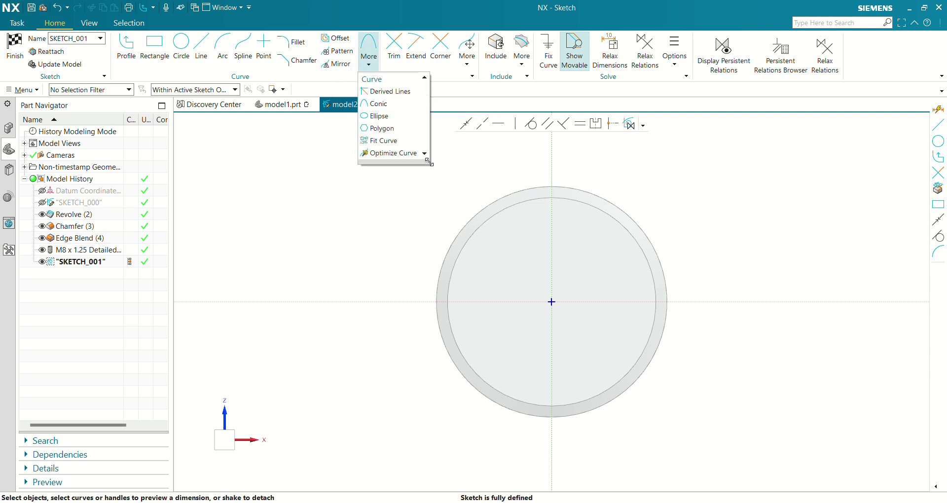
pyautogui.click(383, 129)
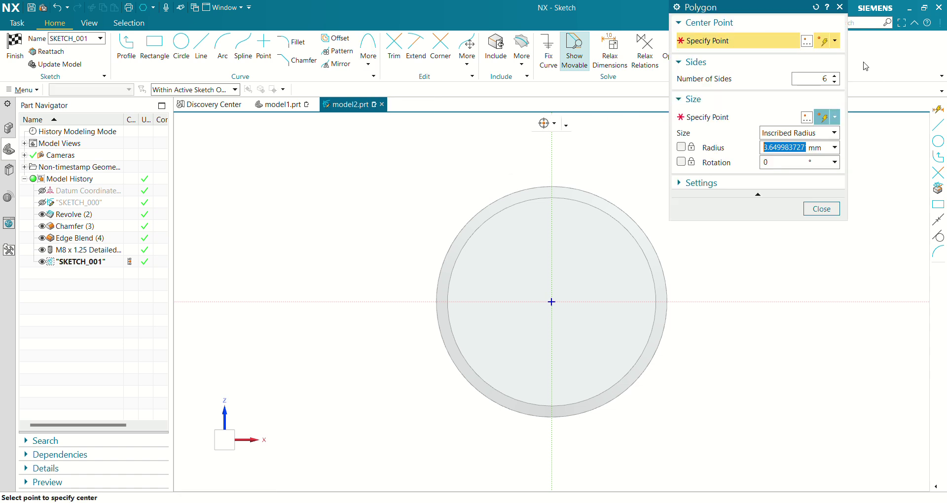
pyautogui.click(551, 302)
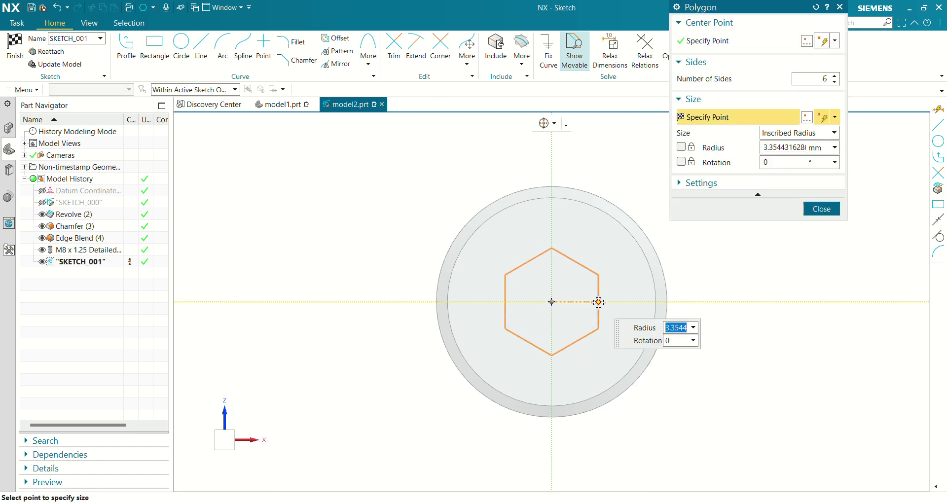
pyautogui.click(599, 301)
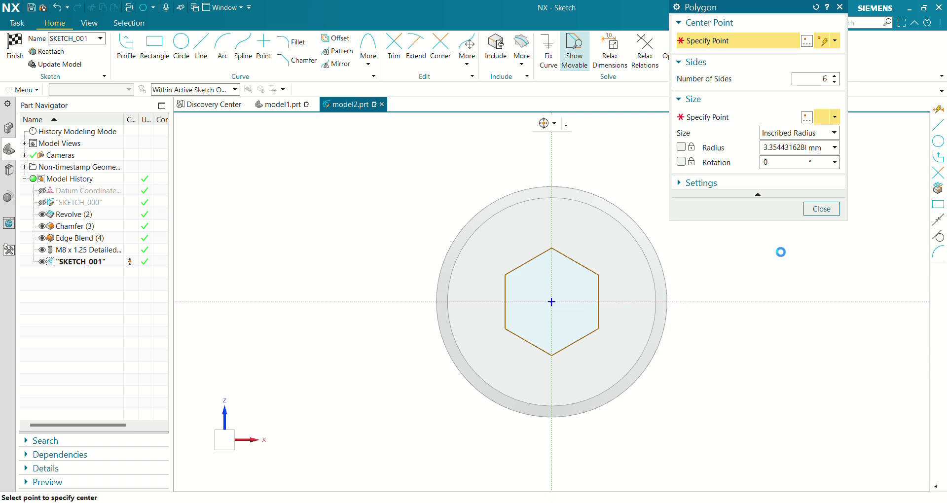
pyautogui.click(821, 208)
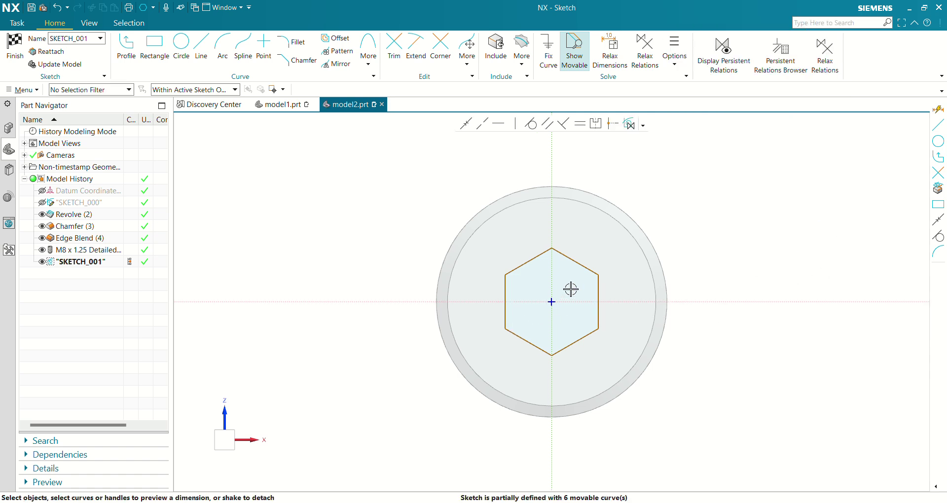
# Give the hexagon's right side a 4 mm dimension and finish SKETCH_001
pyautogui.click(552, 282)
pyautogui.click(599, 294)
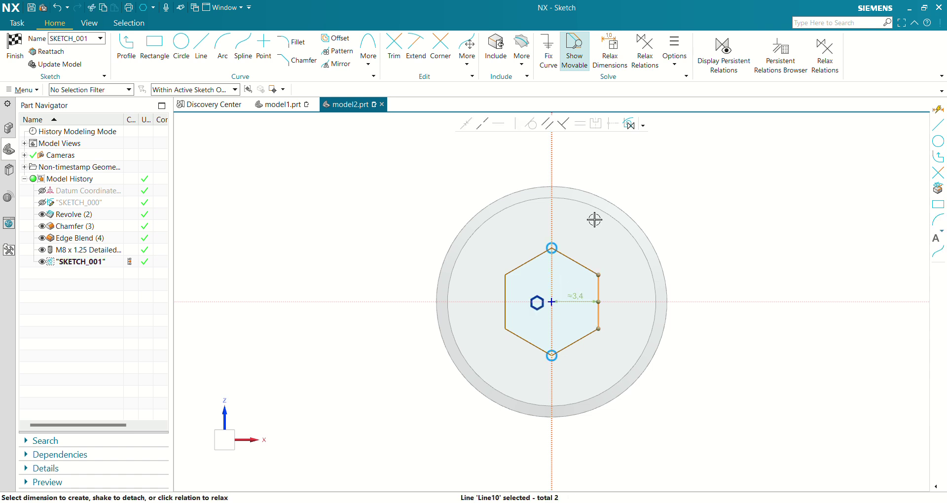
pyautogui.press('Escape')
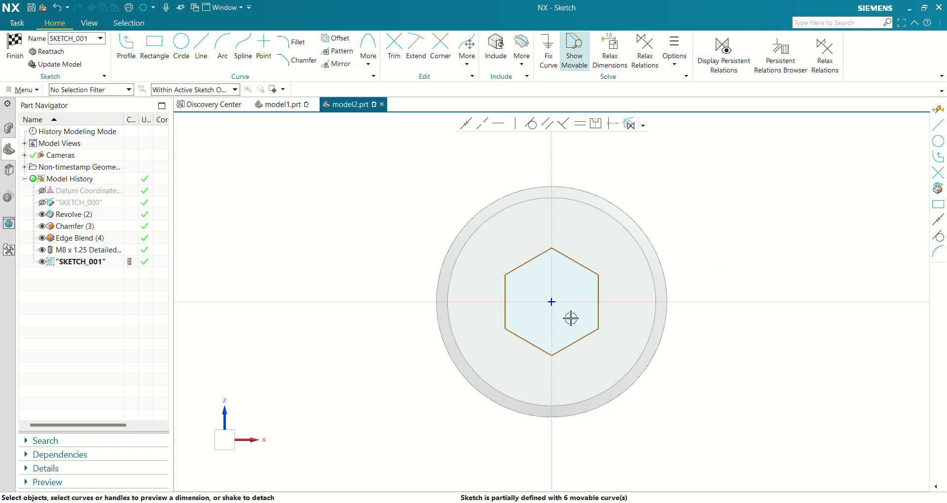
pyautogui.click(599, 283)
pyautogui.click(622, 302)
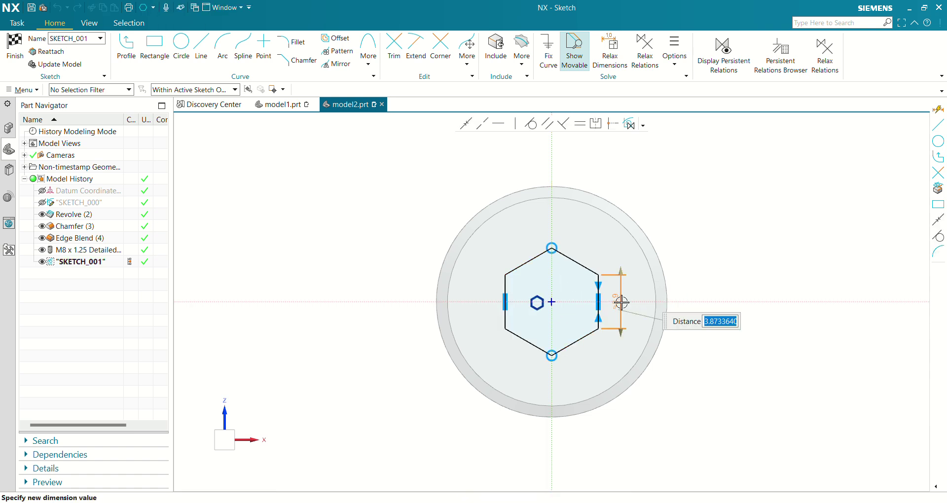
pyautogui.write('4')
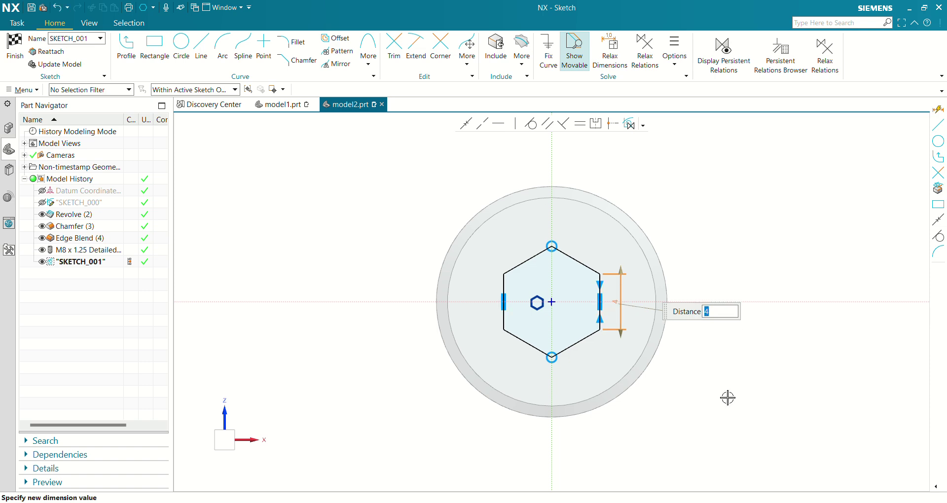
pyautogui.press('Return')
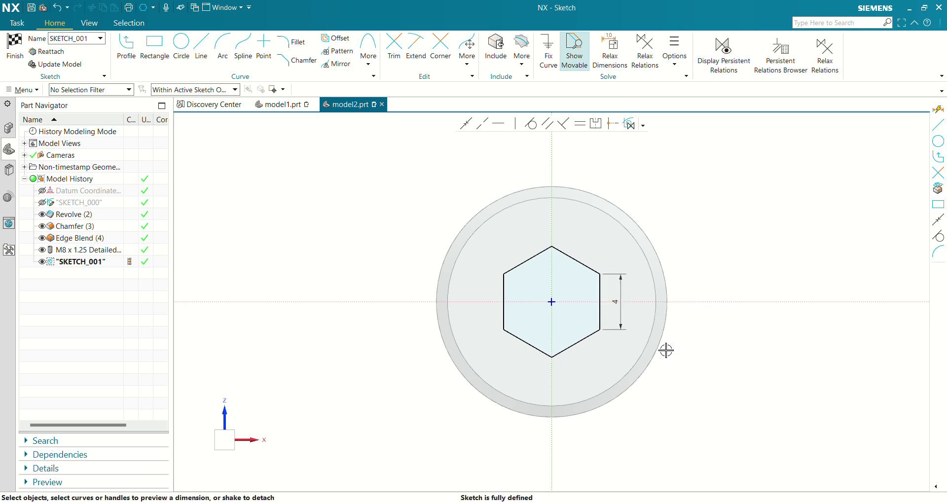
pyautogui.click(14, 46)
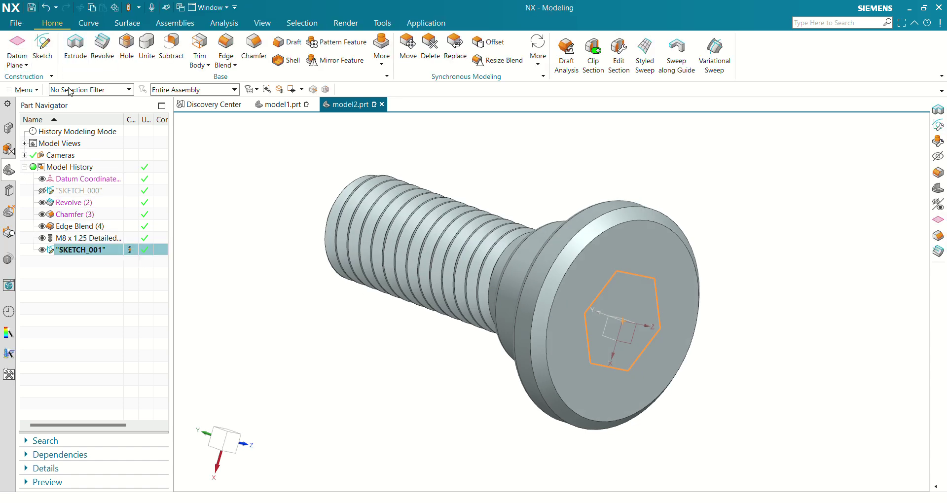
# Extrude the hexagon 4.5 mm with Subtract to cut the socket, then hide SKETCH_001
pyautogui.click(76, 57)
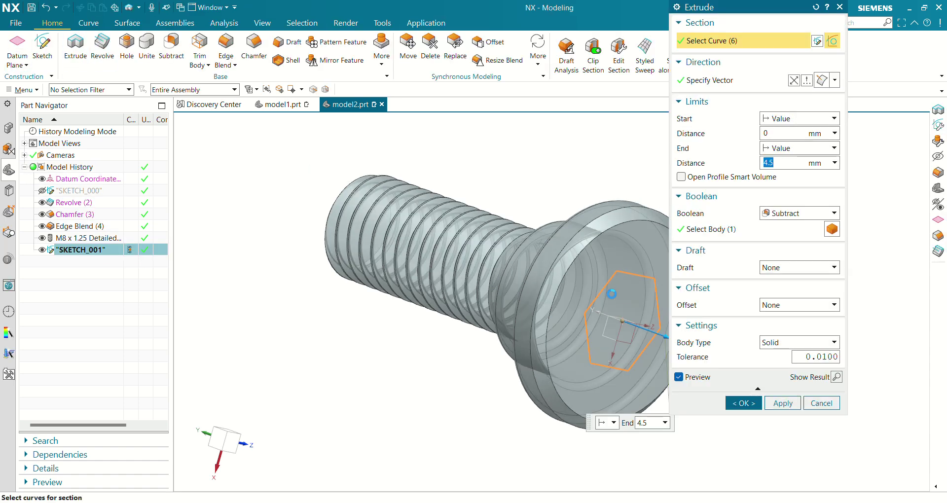
pyautogui.keyDown('shift'); pyautogui.moveTo(403, 344); pyautogui.dragTo(349, 330, button='middle'); pyautogui.keyUp('shift')
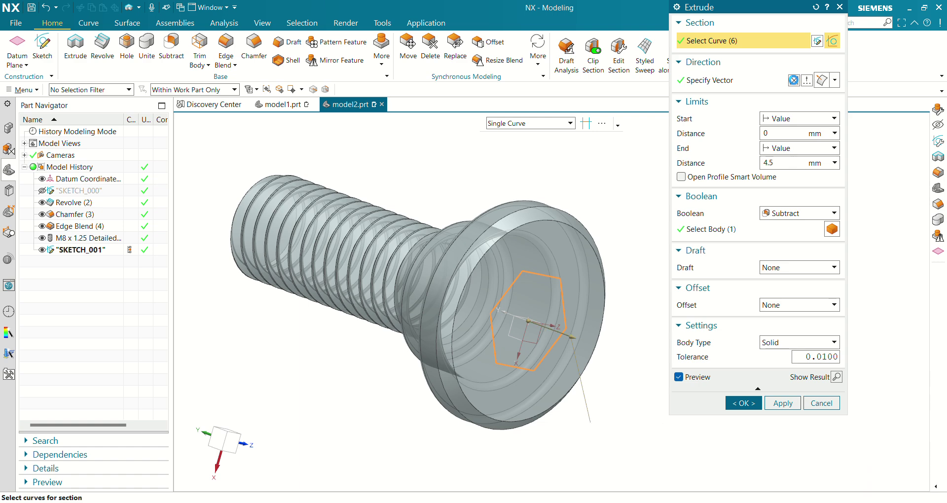
pyautogui.moveTo(436, 391); pyautogui.dragTo(459, 387, button='middle')
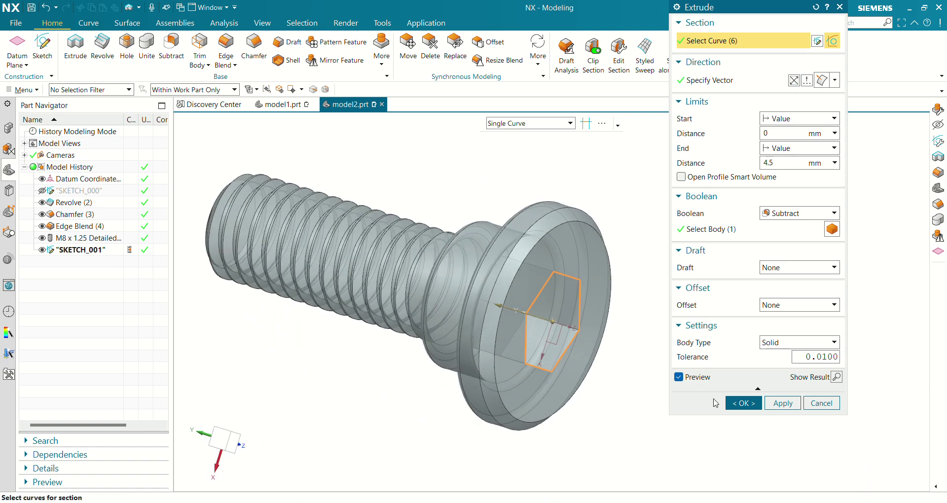
pyautogui.click(739, 403)
pyautogui.moveTo(646, 389); pyautogui.dragTo(714, 383, button='middle')
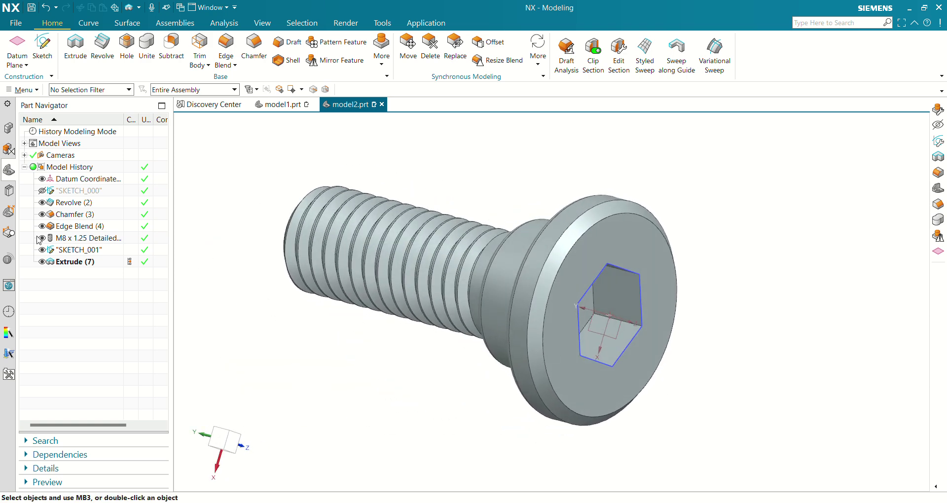
pyautogui.click(42, 251)
pyautogui.moveTo(467, 340); pyautogui.dragTo(445, 343, button='middle')
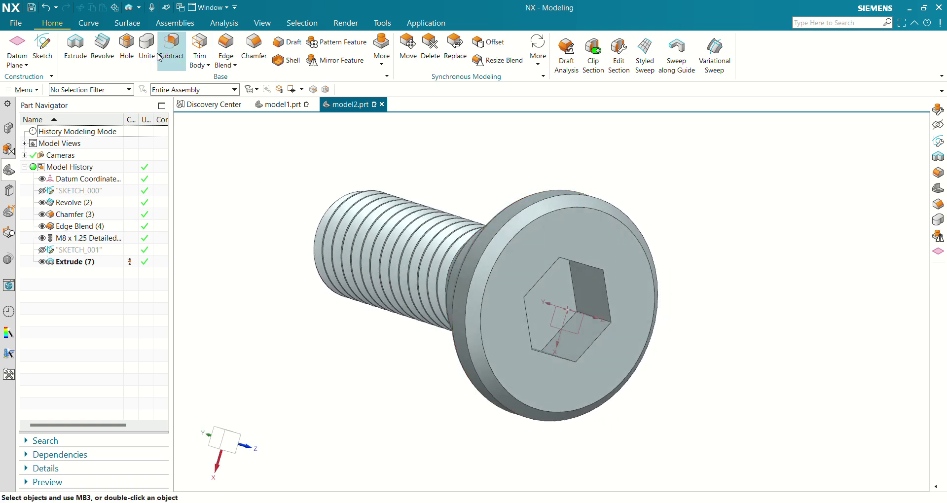
# Start an Edge Blend and select the first six hex socket edges
pyautogui.click(225, 48)
pyautogui.moveTo(642, 199); pyautogui.dragTo(532, 225, button='middle')
pyautogui.scroll(5, 533, 209)
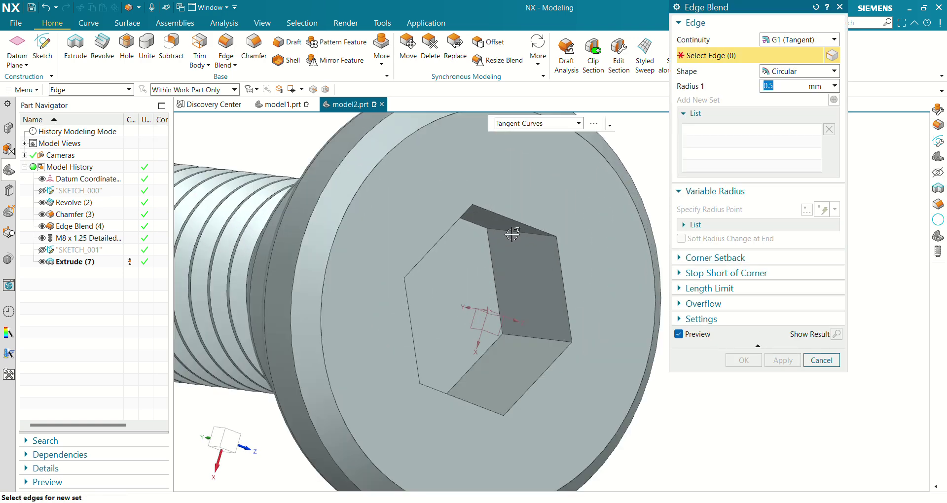
pyautogui.click(516, 230)
pyautogui.click(572, 321)
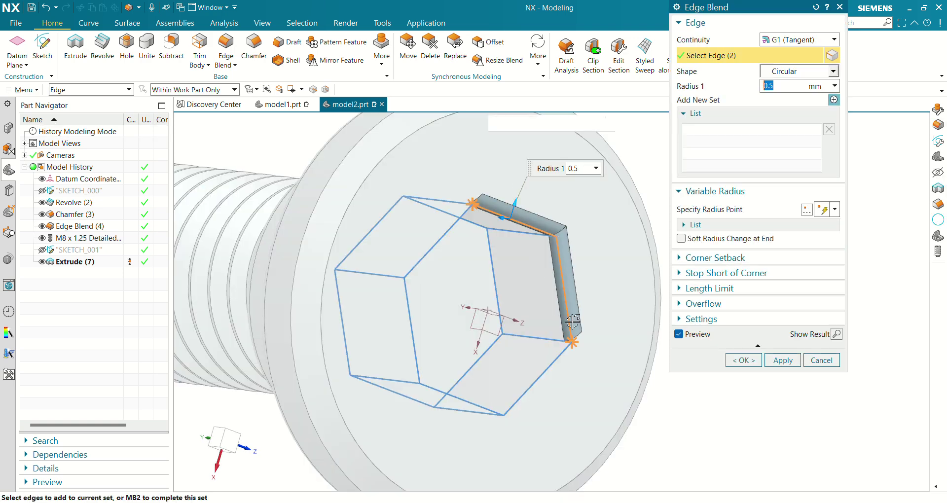
pyautogui.click(550, 362)
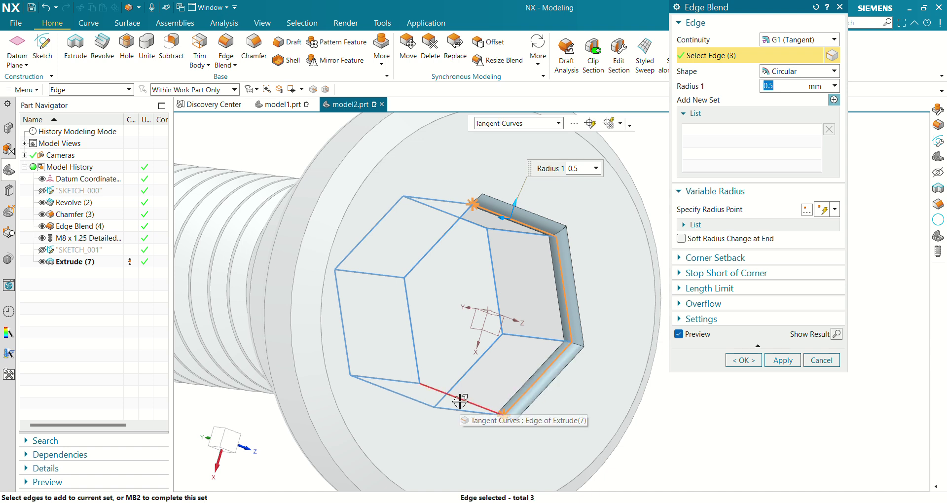
pyautogui.click(460, 402)
pyautogui.click(414, 337)
pyautogui.click(428, 255)
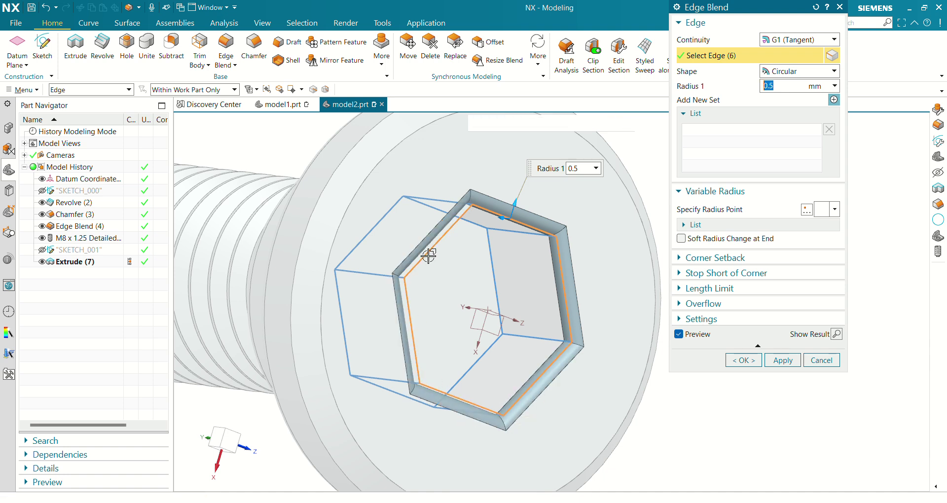
# Add the remaining six hex socket edges to the blend selection
pyautogui.click(470, 222)
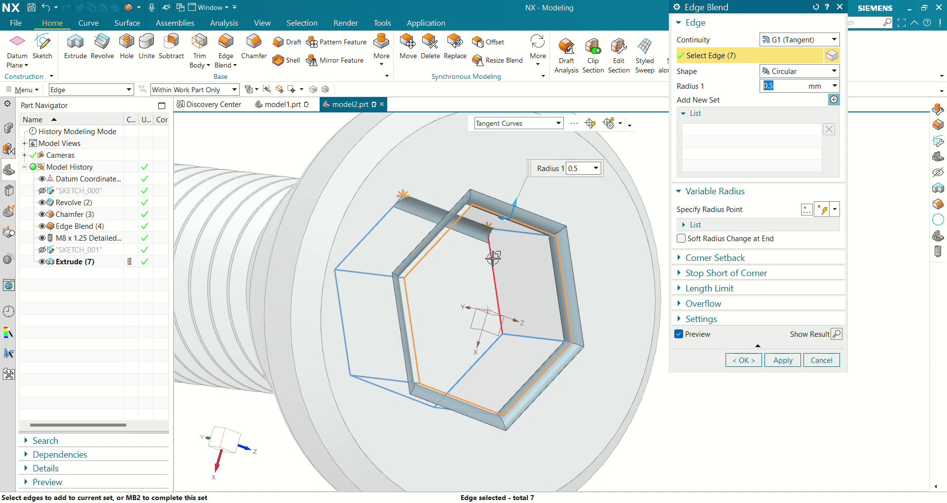
pyautogui.click(492, 258)
pyautogui.click(481, 358)
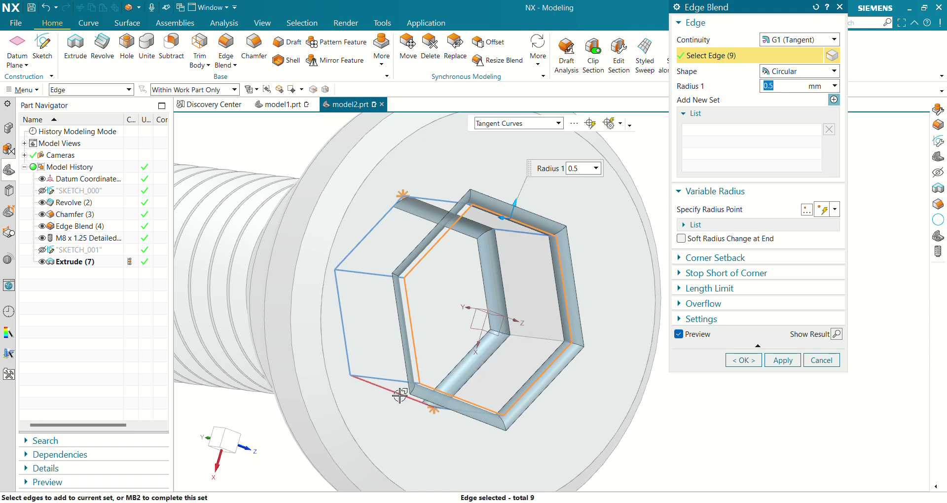
pyautogui.click(400, 396)
pyautogui.click(345, 342)
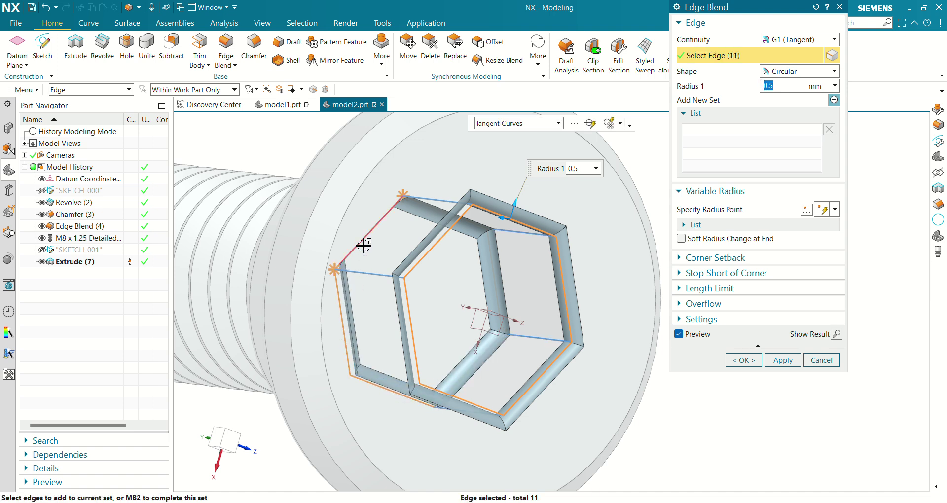
pyautogui.click(364, 246)
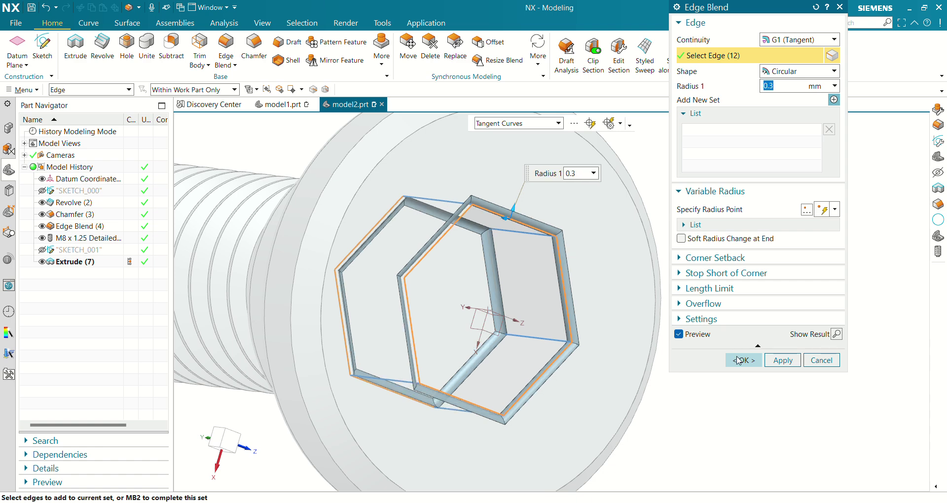
# Apply the 0.3 mm Edge Blend to all twelve socket edges
pyautogui.click(738, 360)
pyautogui.hotkey('ctrl', 'f')
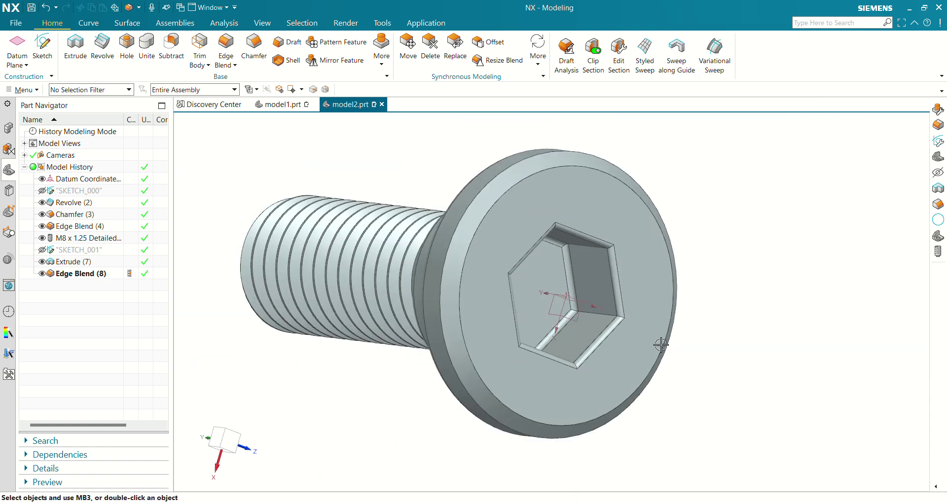
pyautogui.moveTo(522, 337); pyautogui.dragTo(595, 341, button='middle')
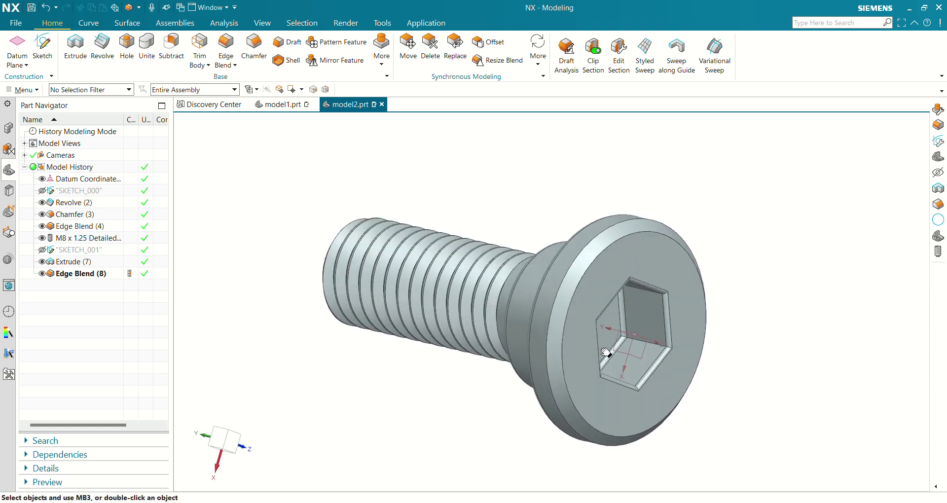
# Select the screw's solid body for Edit Object Display (Ctrl+J)
pyautogui.hotkey('ctrl', 'j')
pyautogui.click(410, 254)
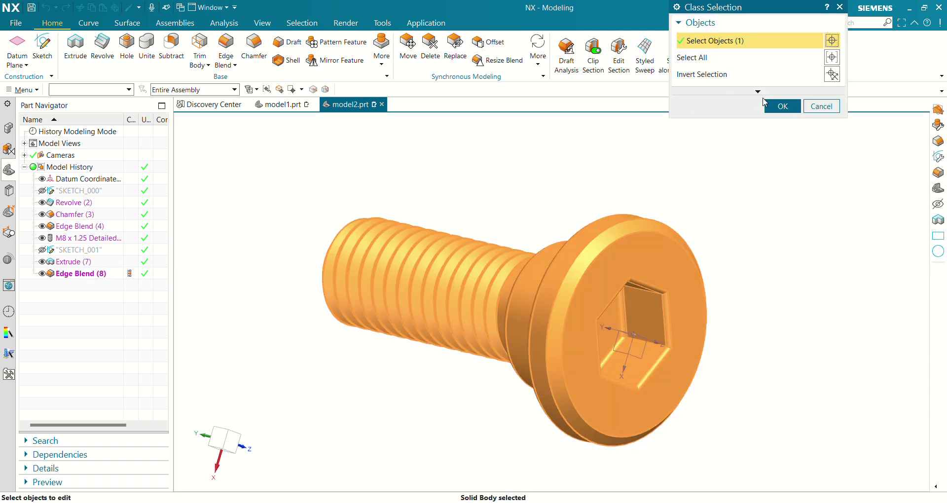
pyautogui.click(779, 105)
# Give the screw body a grey colour from the palette and apply it
pyautogui.click(817, 75)
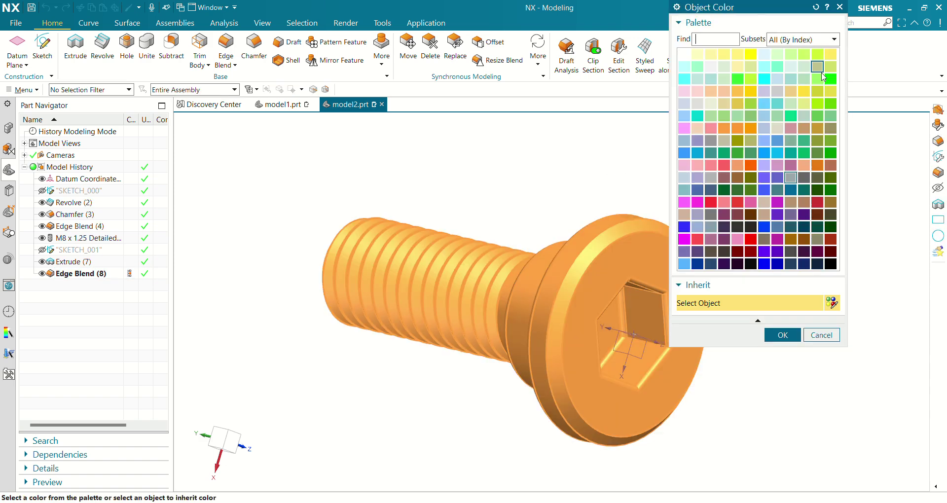
pyautogui.click(710, 226)
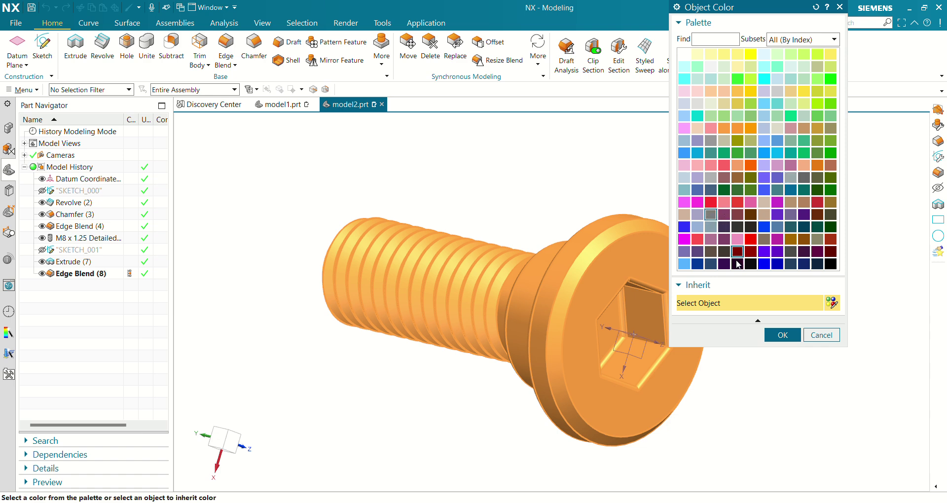
pyautogui.click(783, 335)
pyautogui.click(740, 344)
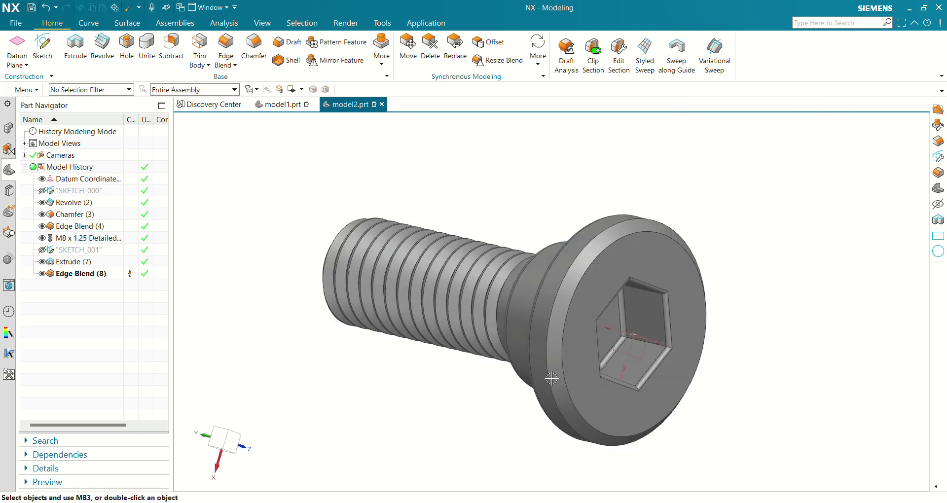
pyautogui.moveTo(491, 315); pyautogui.dragTo(490, 339, button='middle')
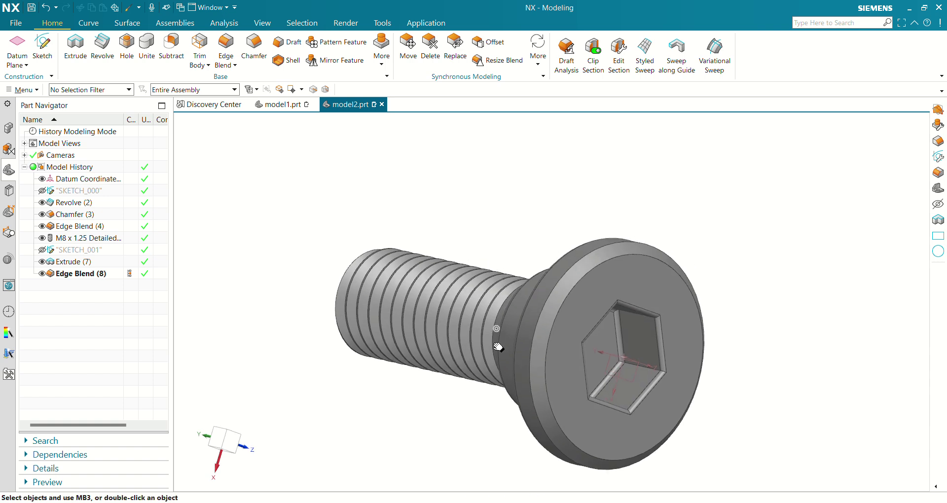